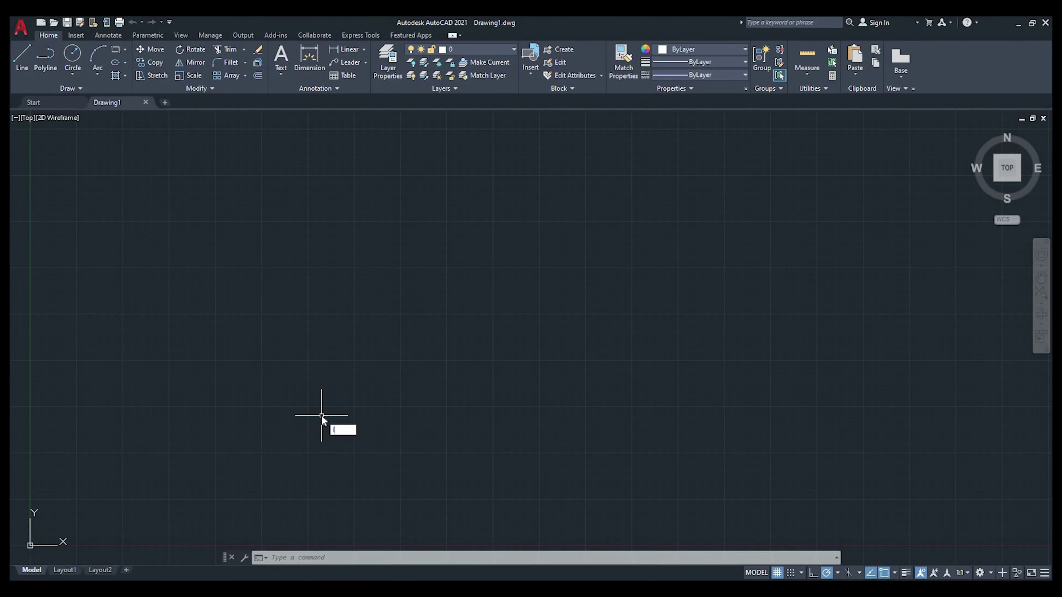
- Start the outline with a 46-unit horizontal base and a 36° slanted edge
key(Return)
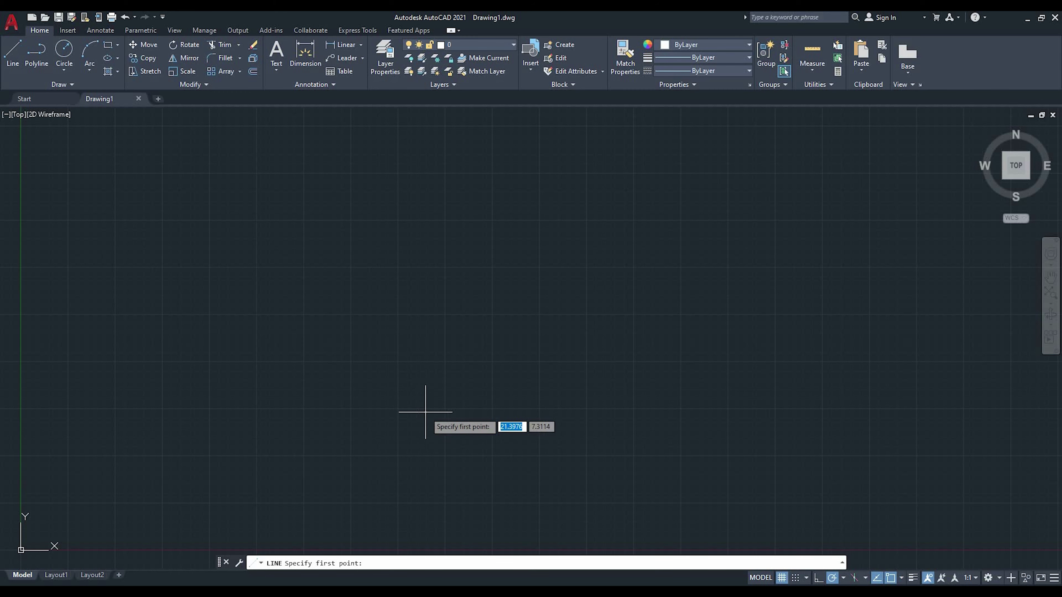
click(398, 408)
text(4)
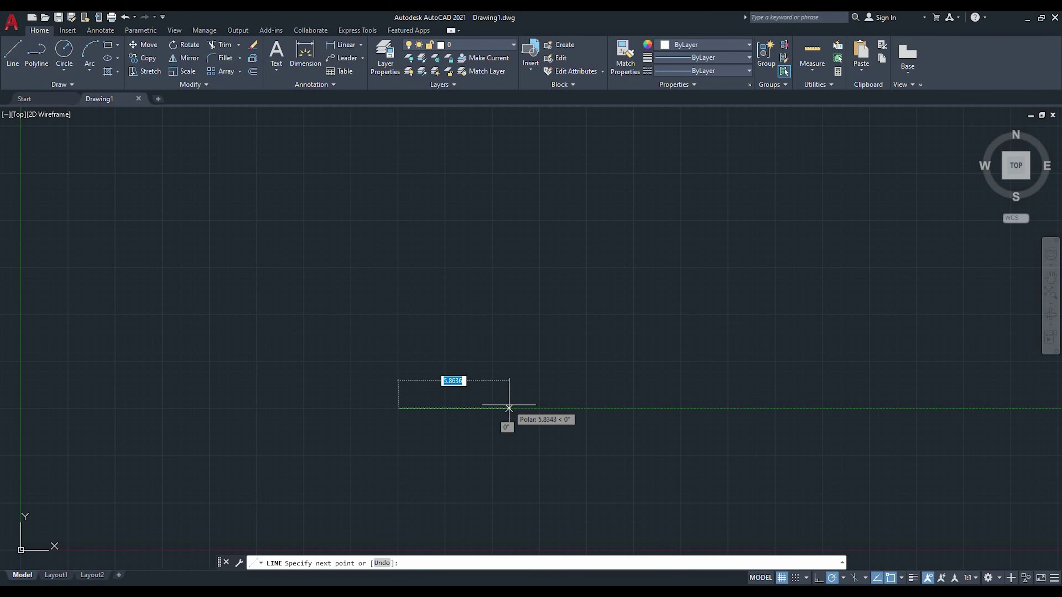
text(6)
key(Return)
scroll(510, 408, down, 3)
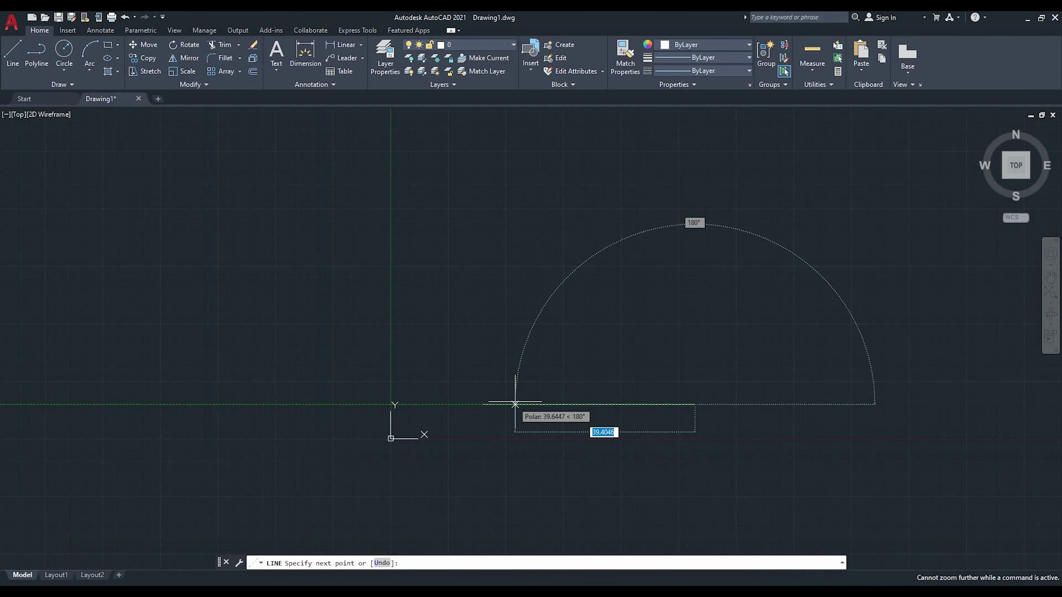
scroll(628, 382, down, 2)
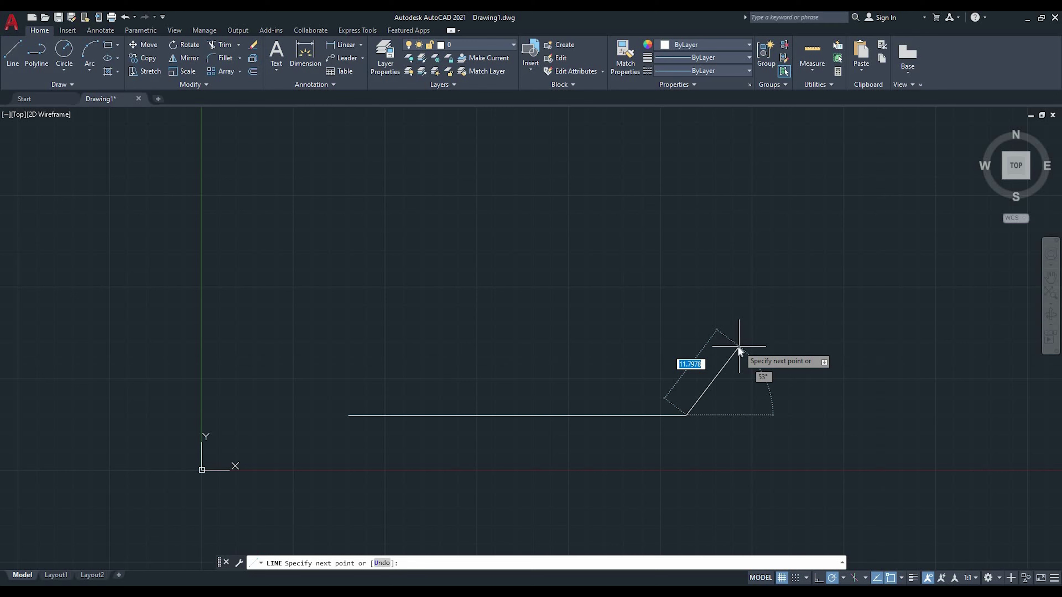
text(< 36)
key(Return)
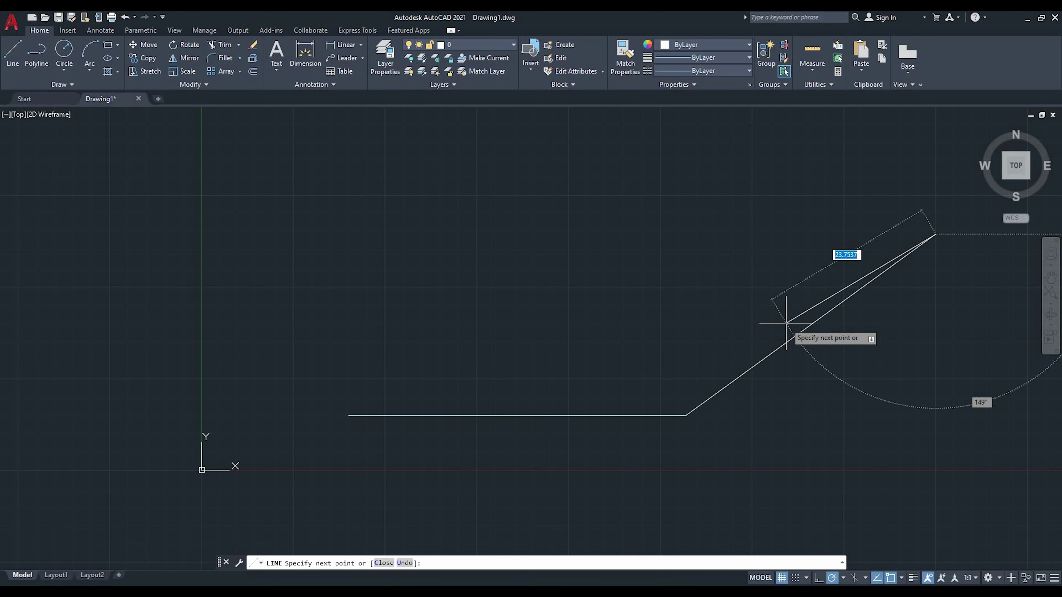
click(930, 232)
middle_drag(895, 237, 813, 332)
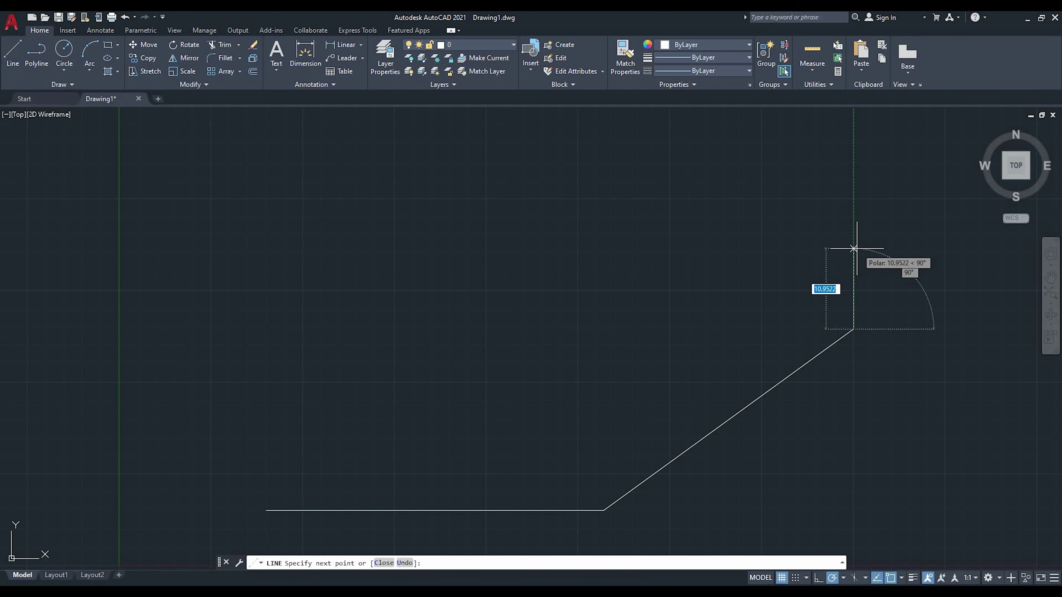
- Continue the outline with edges of 20, 20, 10 and 30 units
text(20)
key(Return)
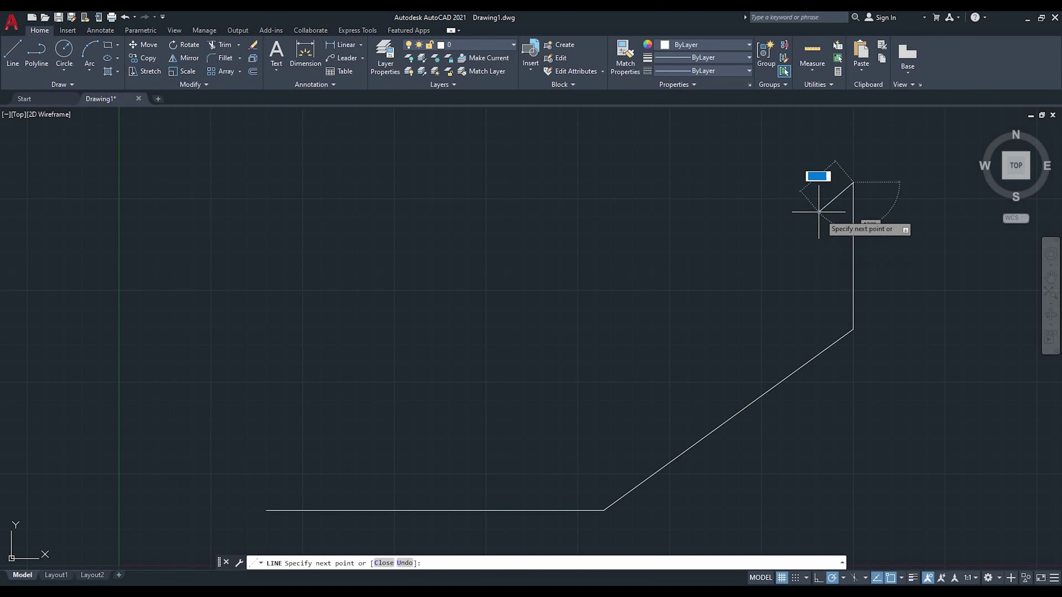
text(20)
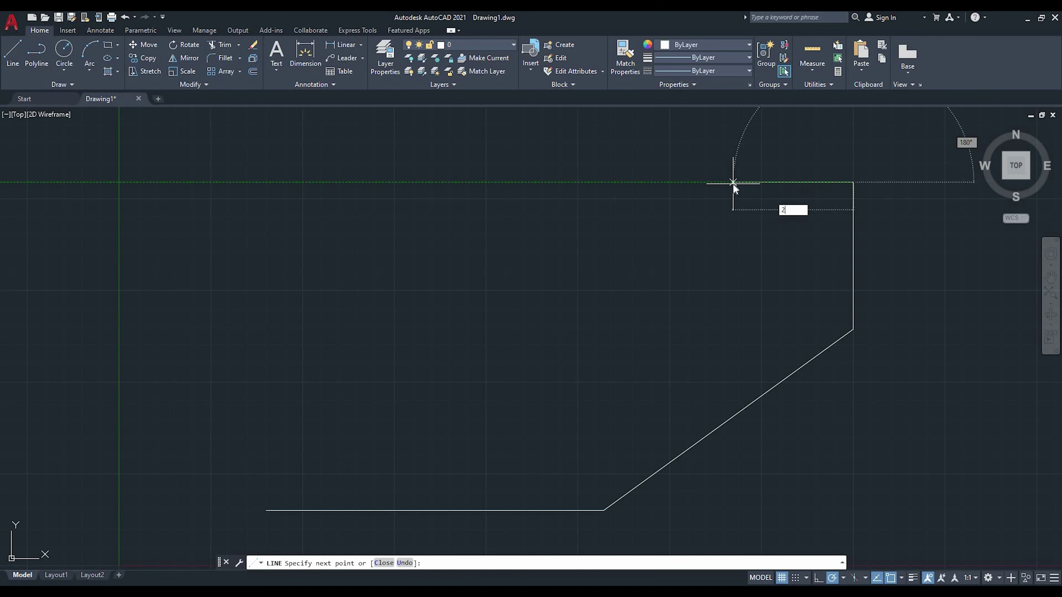
key(Return)
middle_drag(733, 182, 721, 207)
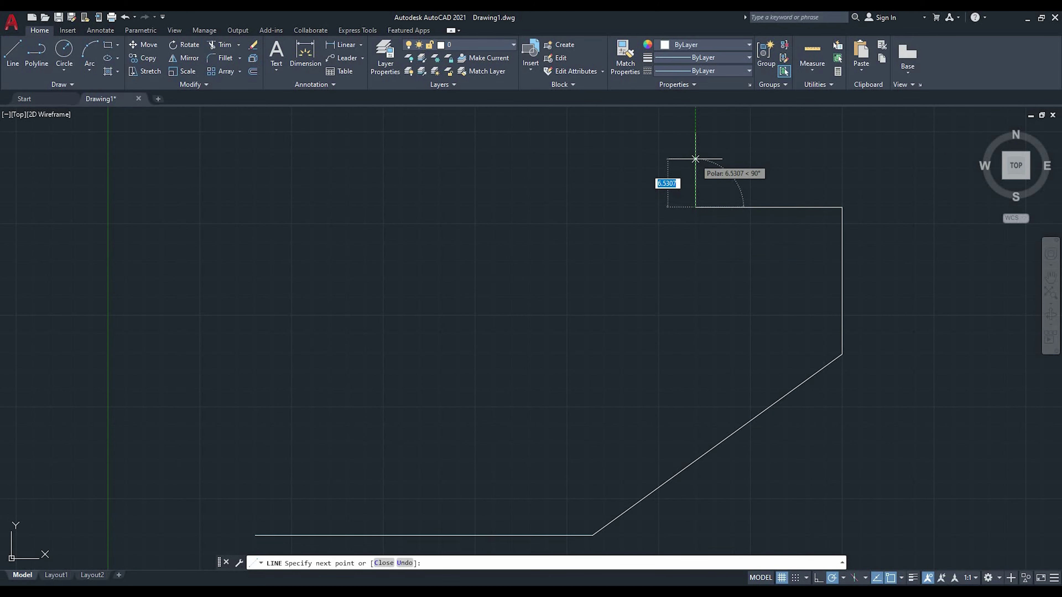
text(10)
key(Return)
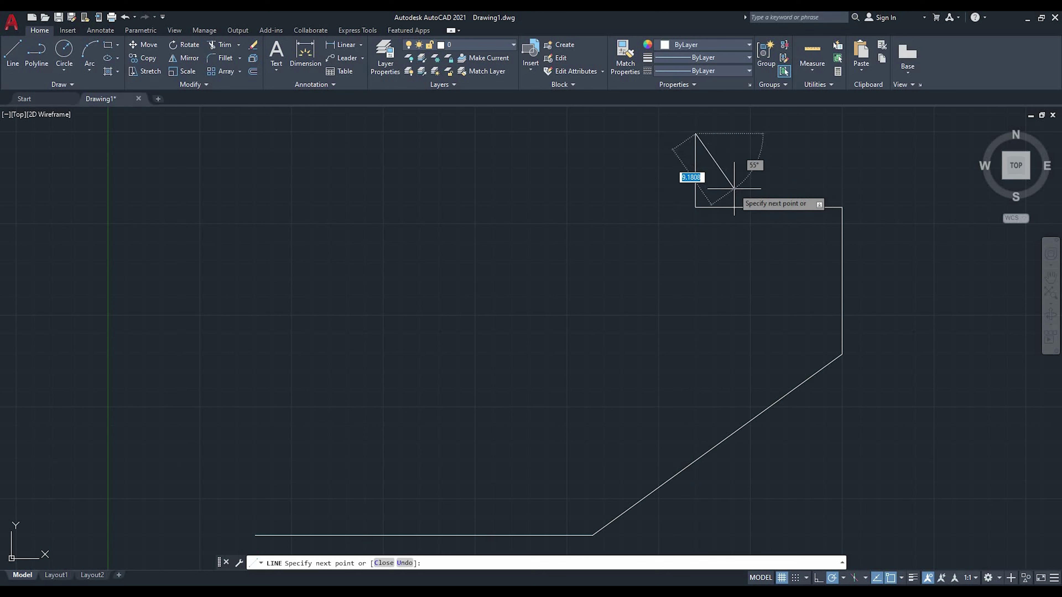
text(30)
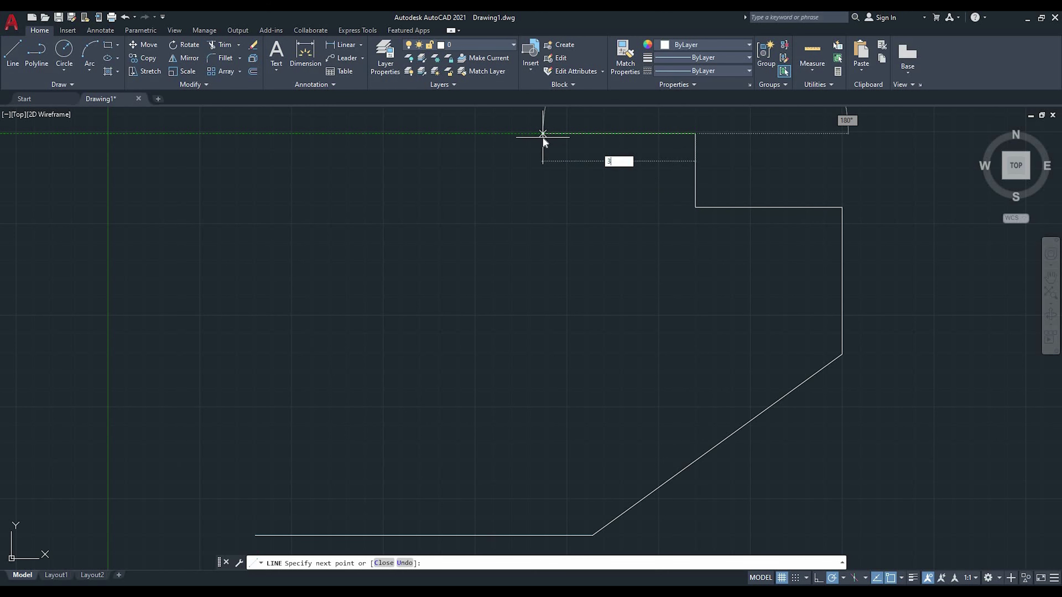
key(Return)
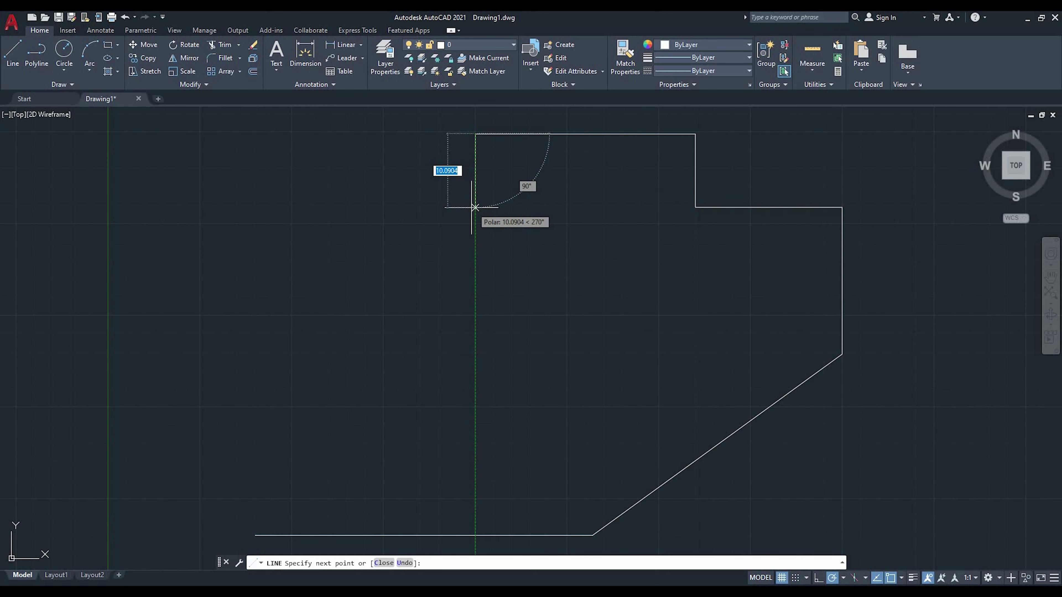
- Add the 18, 44 and 18.34-unit edges down the left side
text(18)
key(Return)
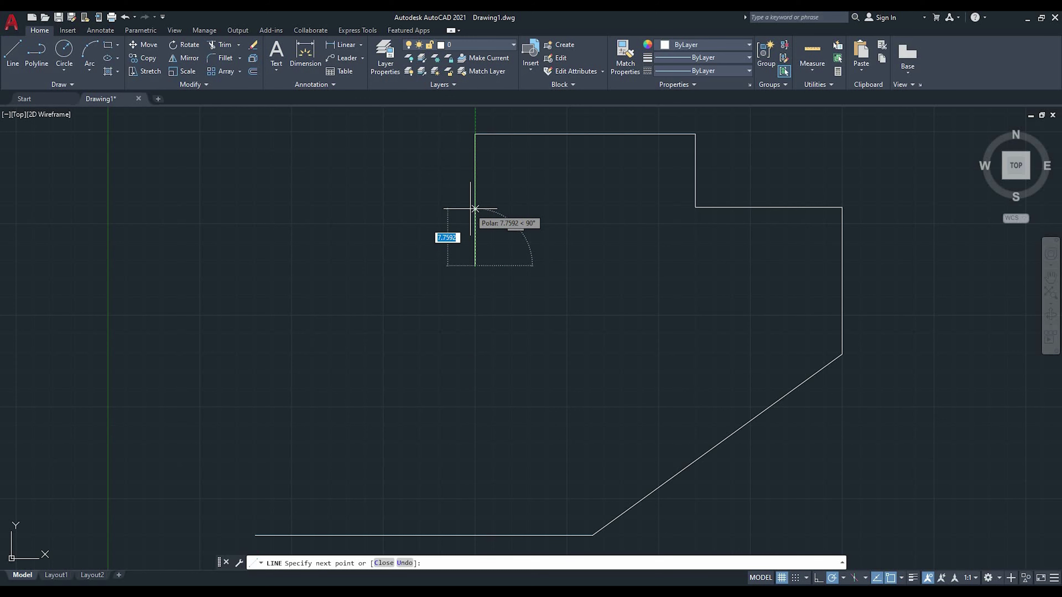
text(44)
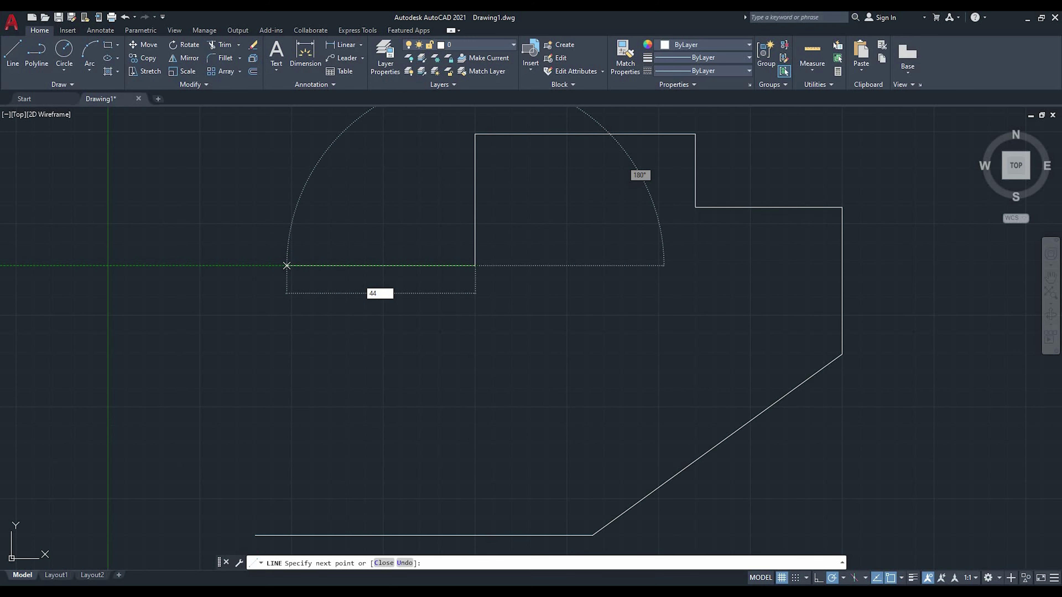
key(Return)
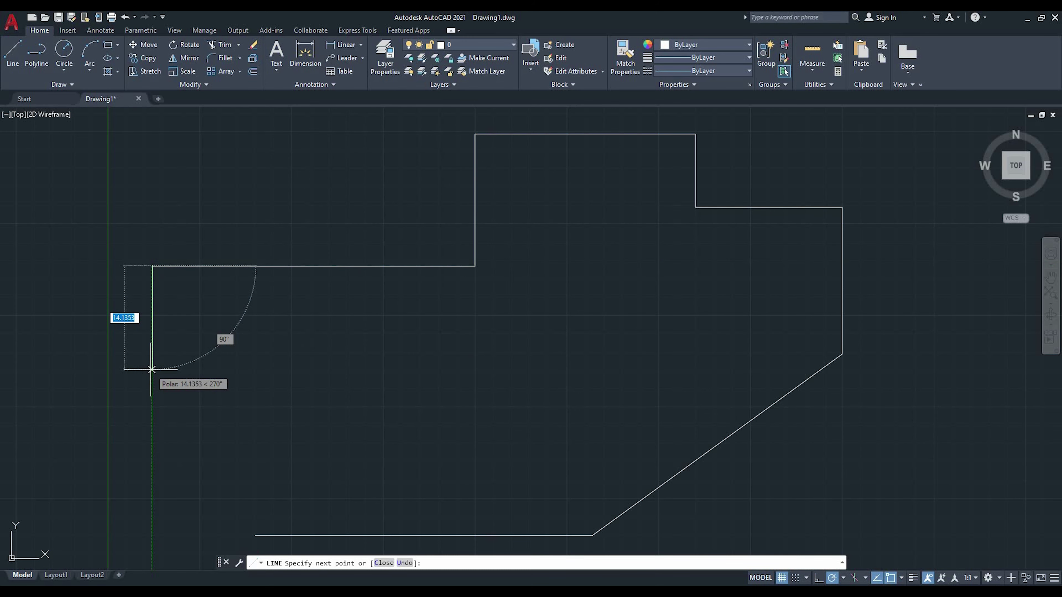
text(18.34)
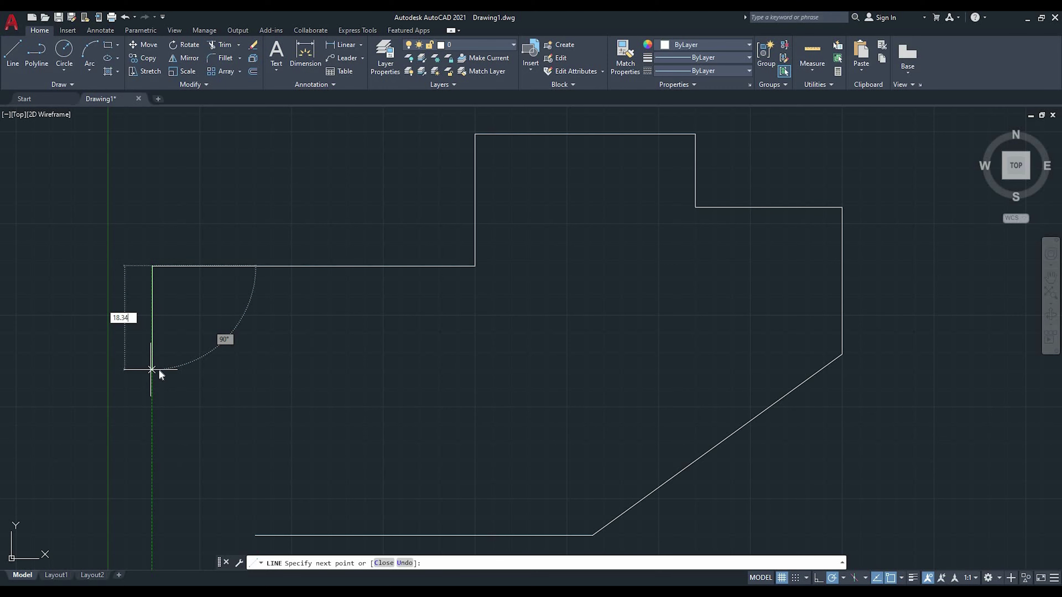
key(Return)
middle_drag(198, 460, 216, 377)
- Draw a 9.78-unit edge up from the base's left end to close the polygon
key(Return)
key(Return)
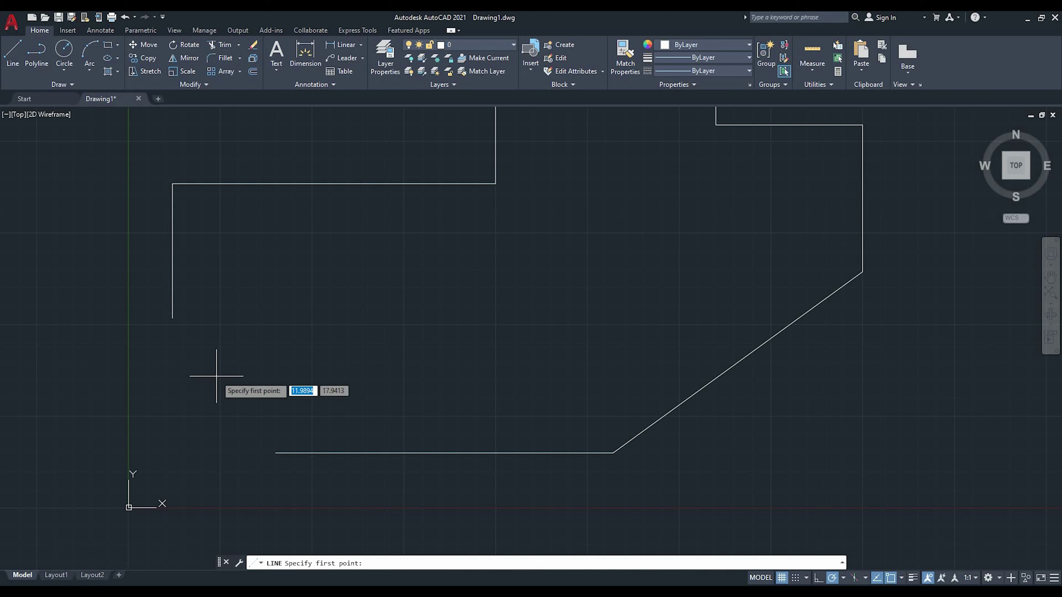
click(275, 452)
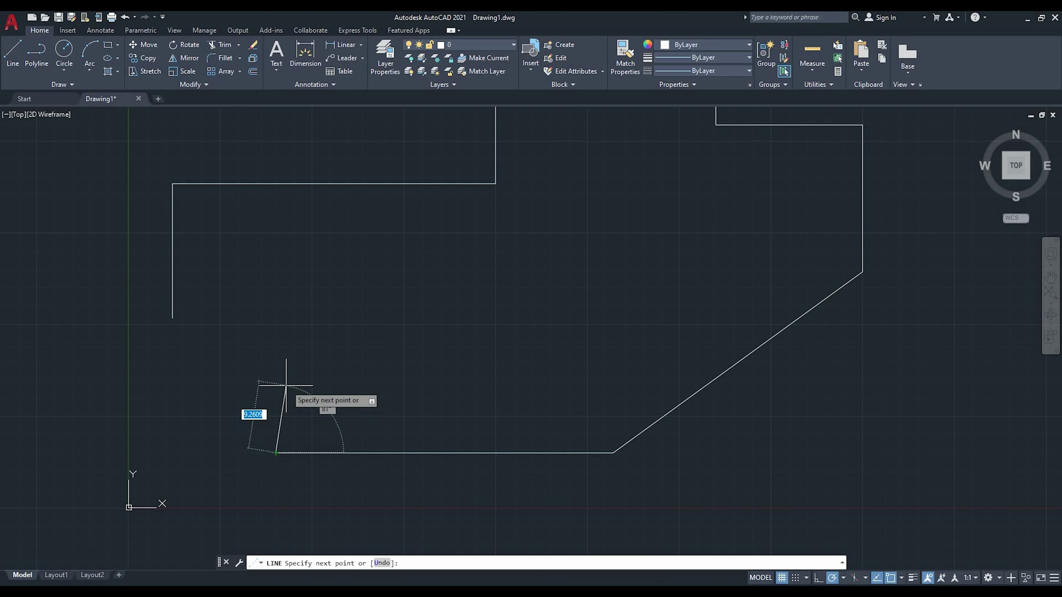
text(9.78)
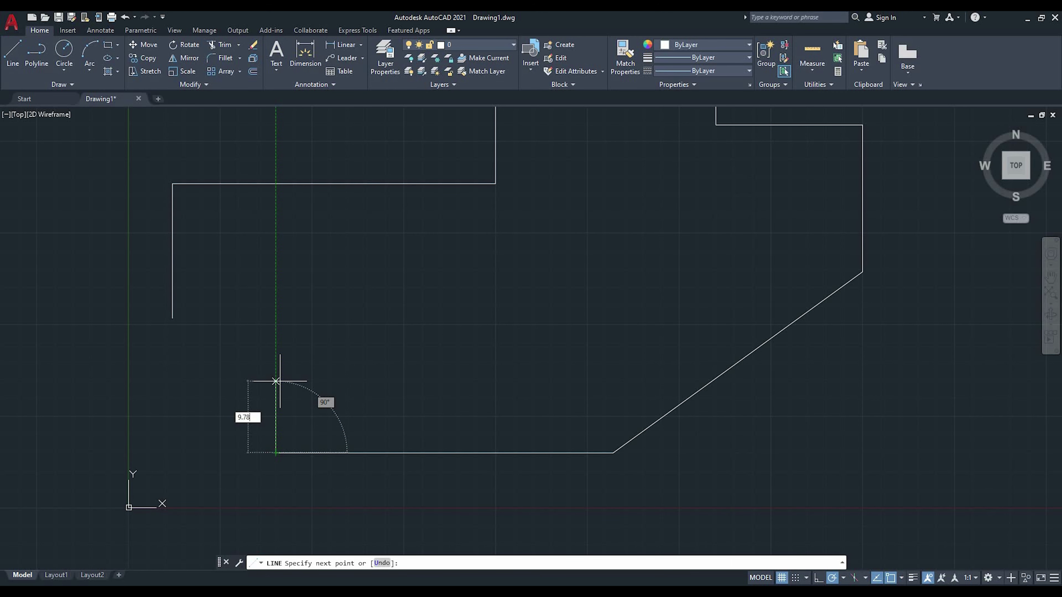
key(Return)
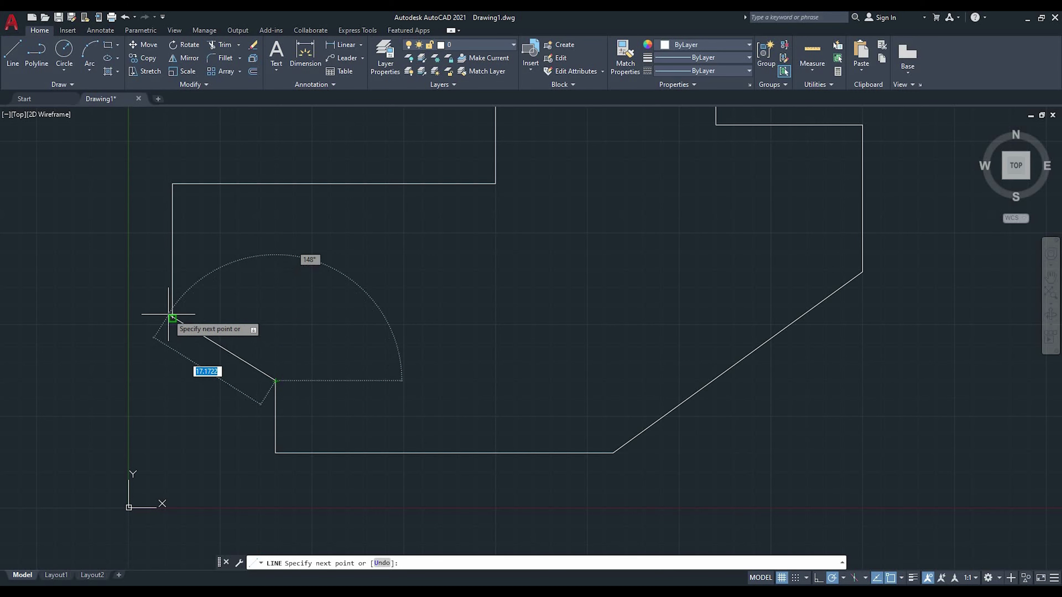
click(172, 318)
key(Return)
scroll(396, 295, down, 2)
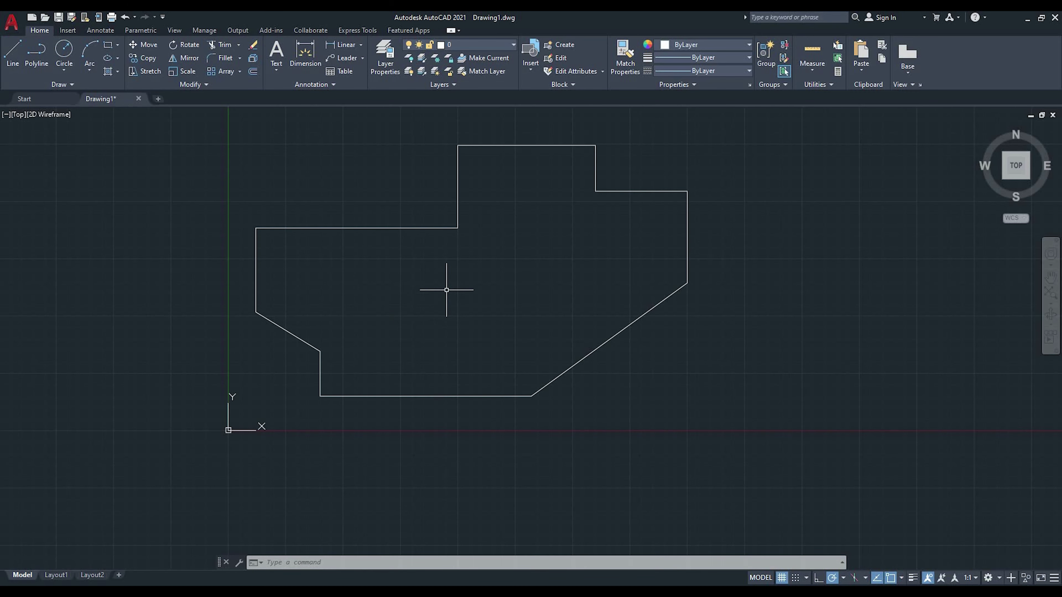
middle_drag(446, 290, 405, 340)
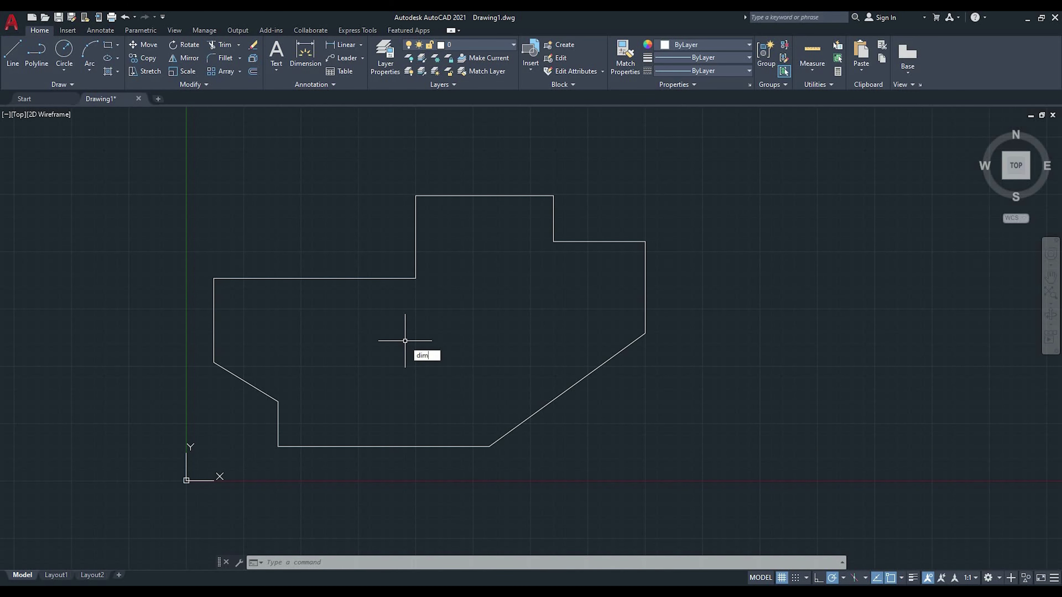
- Create a dimension style named 'New Style' based on Standard and open it for editing
key(Return)
click(647, 262)
text(New Style)
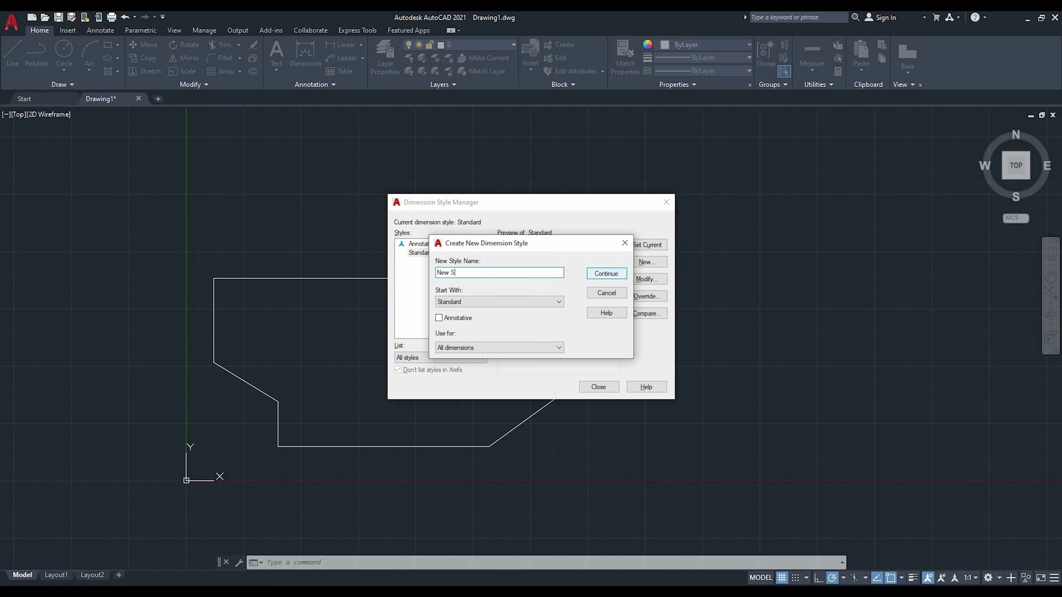
click(613, 274)
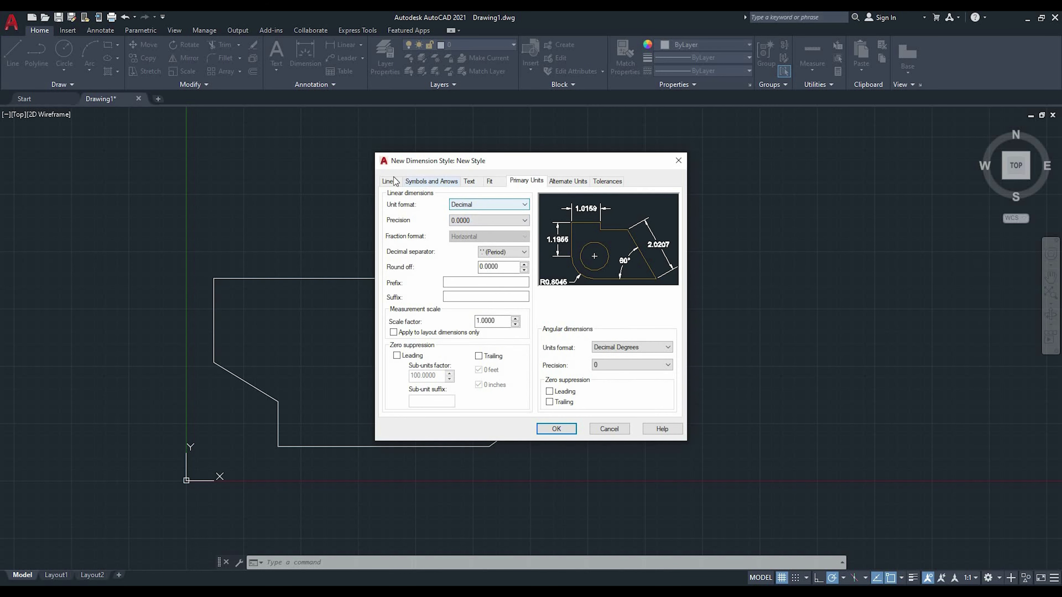
- Make the New Style dimension lines and extension lines red
click(395, 181)
click(477, 204)
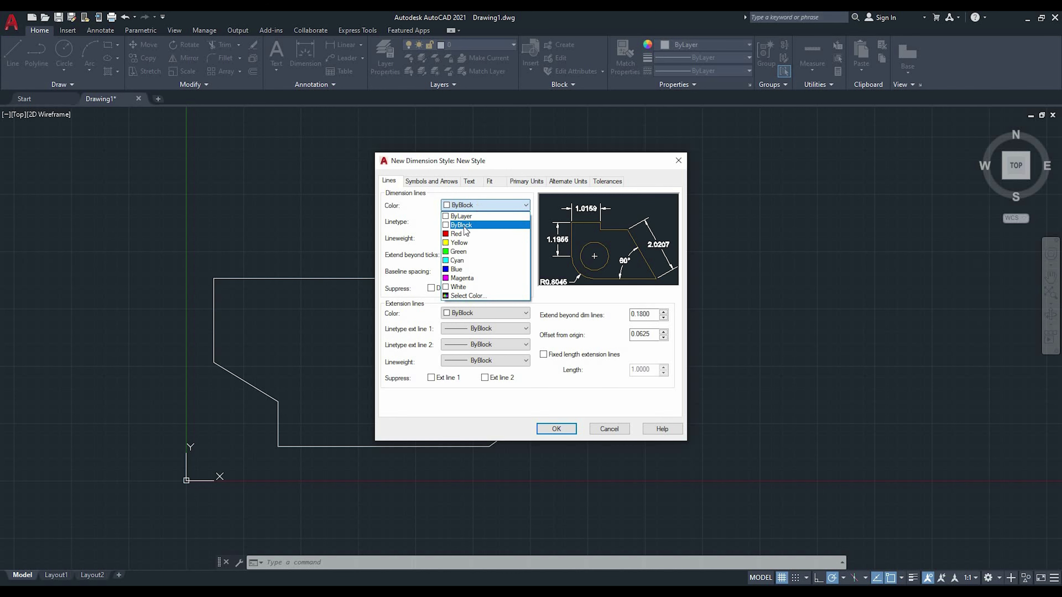
click(460, 236)
click(473, 314)
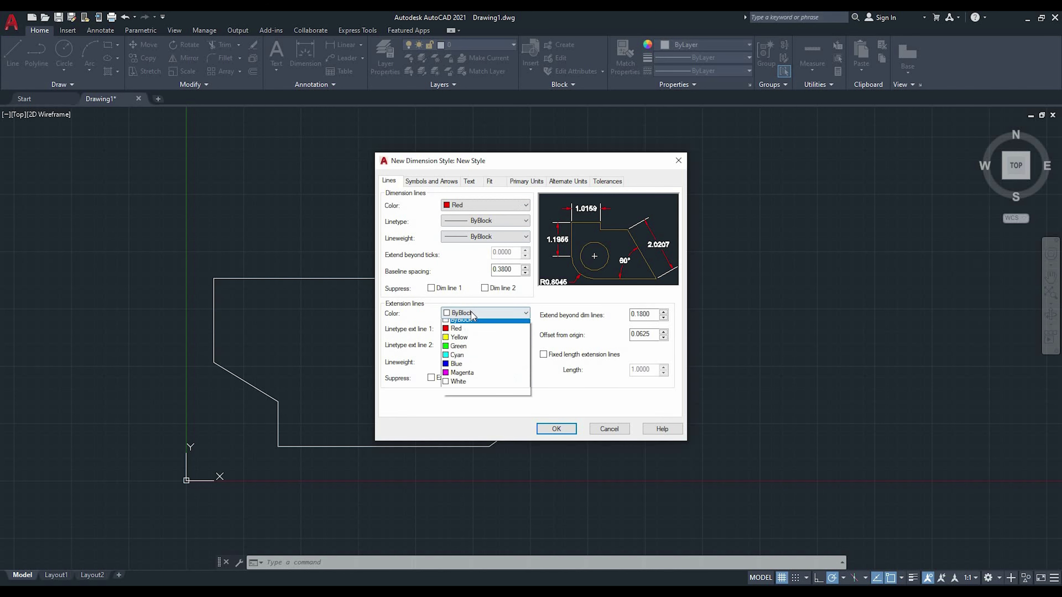
click(460, 343)
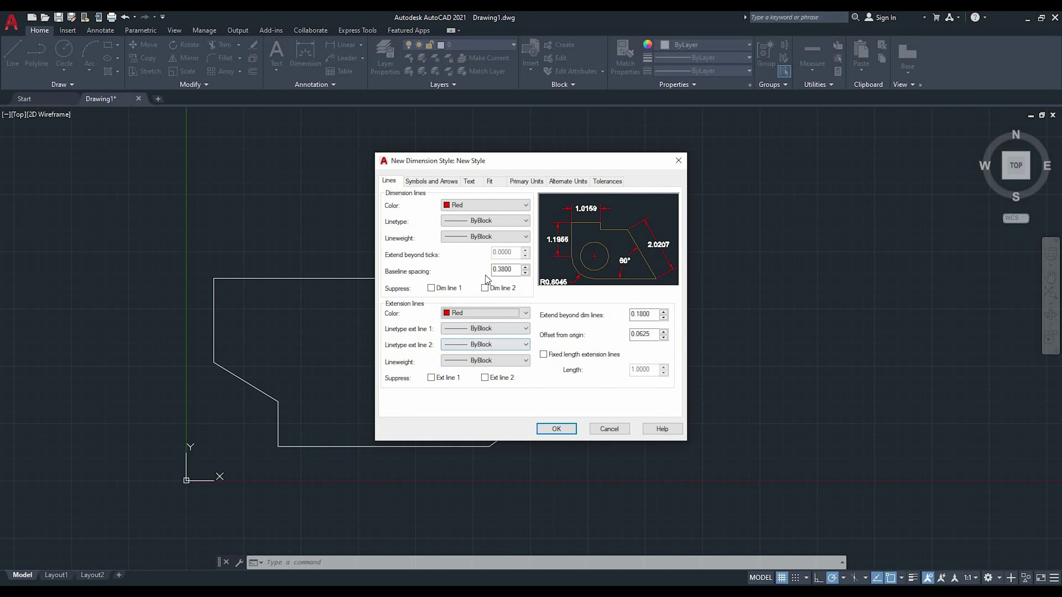
- Set both arrowheads to Origin indicator with an arrow size of 2
click(423, 182)
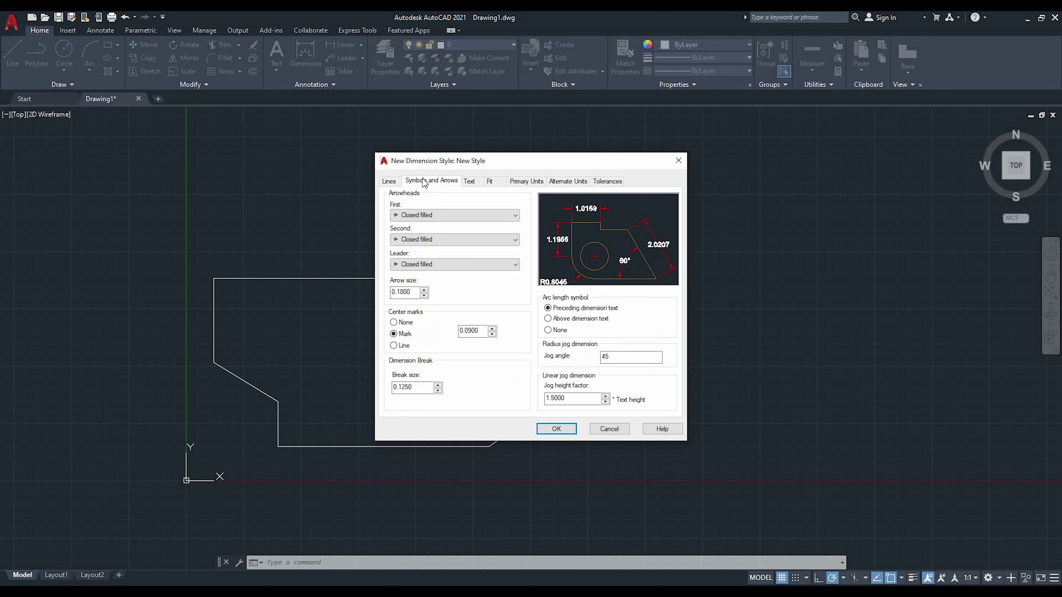
click(416, 216)
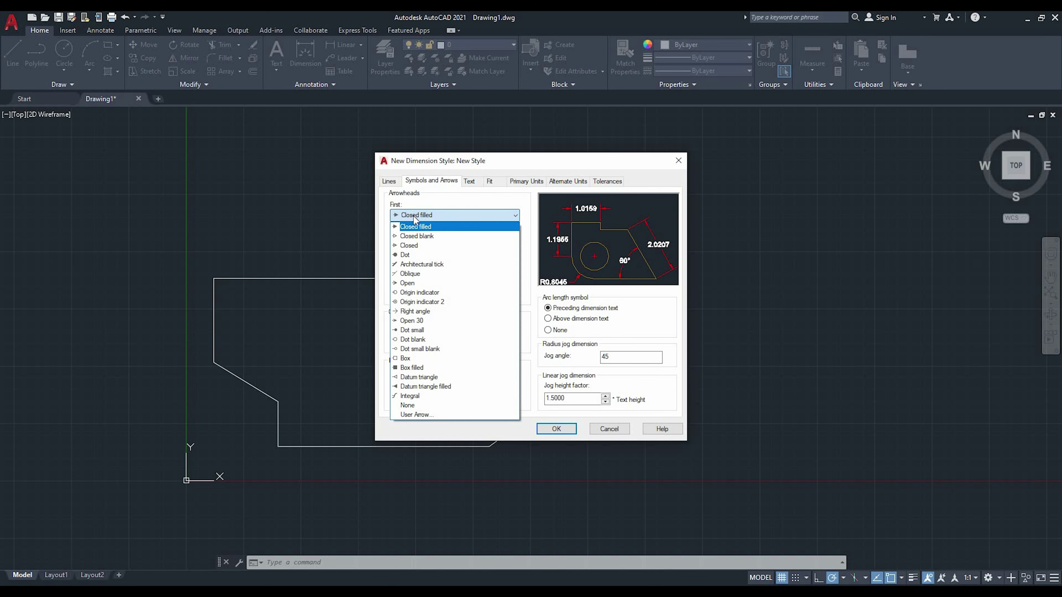
click(419, 292)
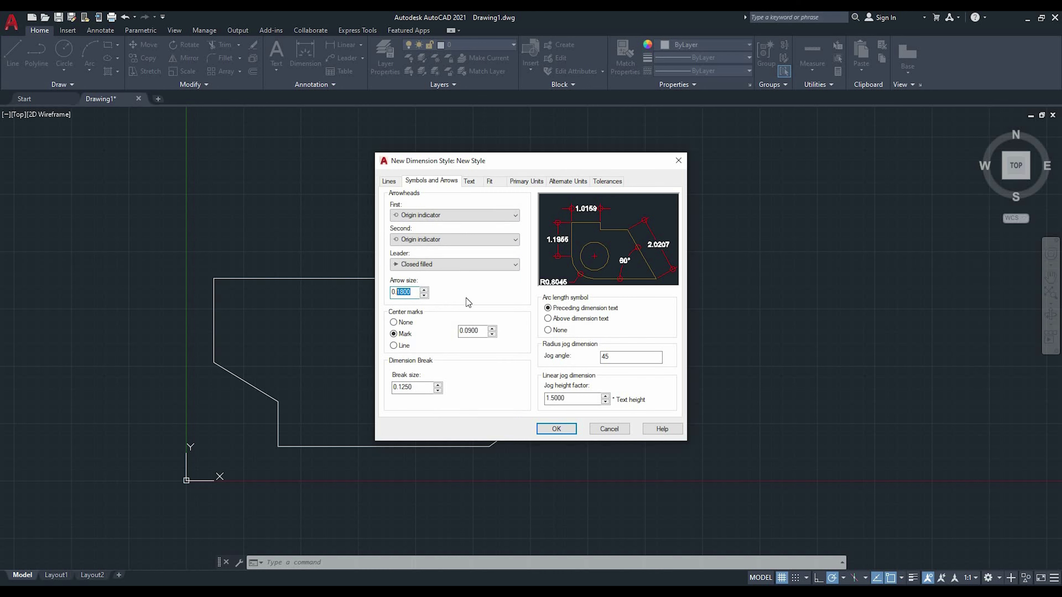
text(2)
click(482, 333)
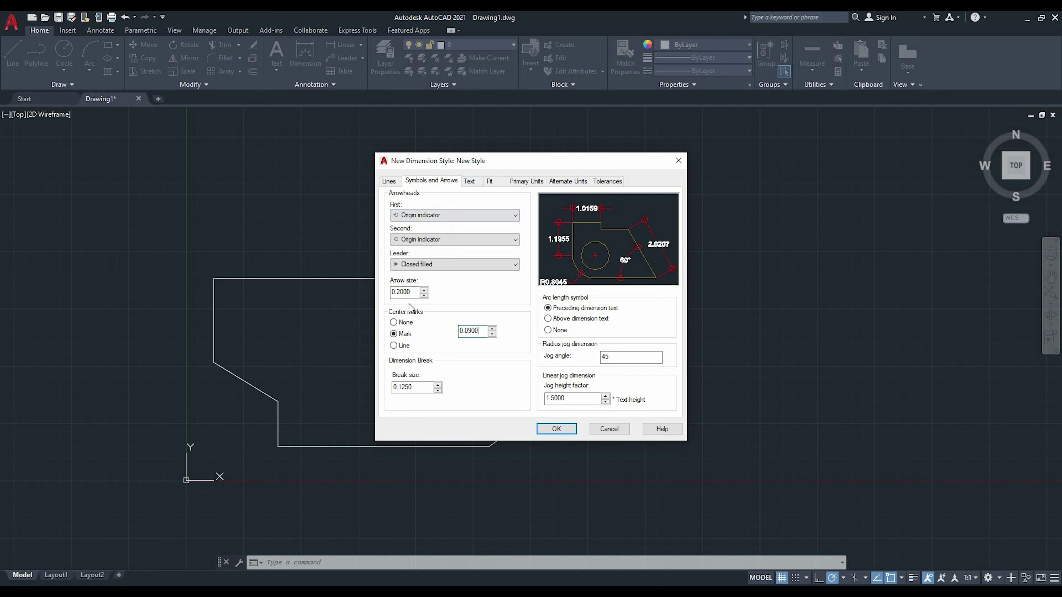
click(469, 182)
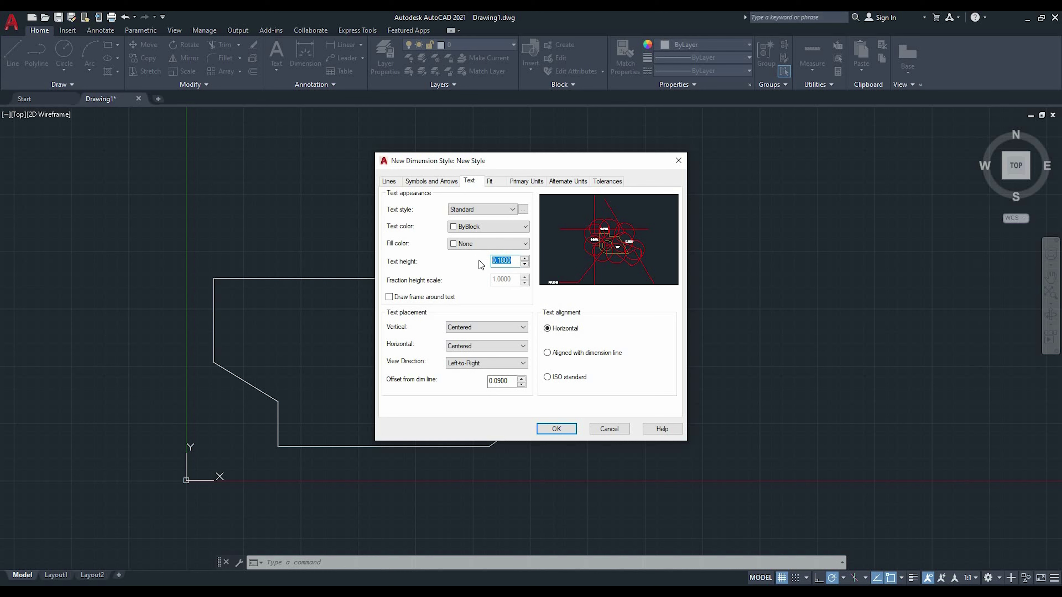
- Give the dimension text a height of 1.5 and a green colour
text(1.5)
key(Tab)
click(502, 227)
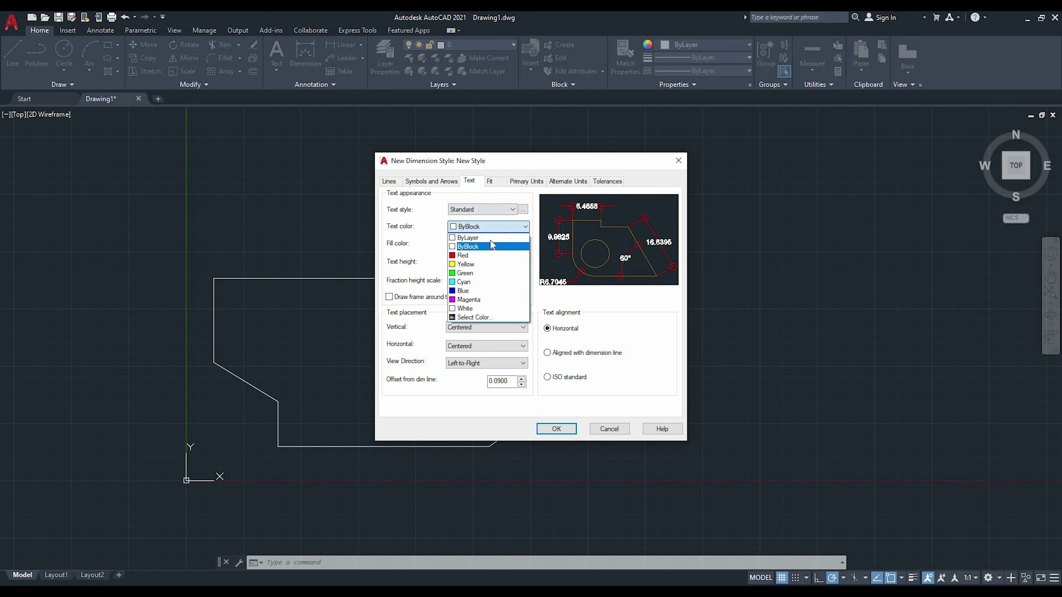
click(471, 270)
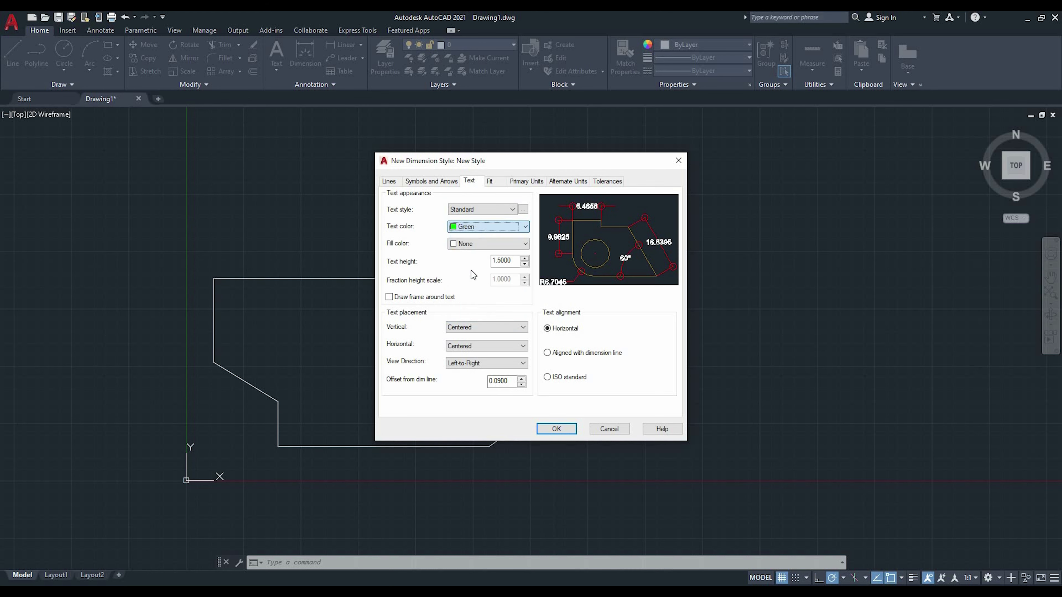
- Set linear precision to 0.00, save New Style and make it current
click(526, 183)
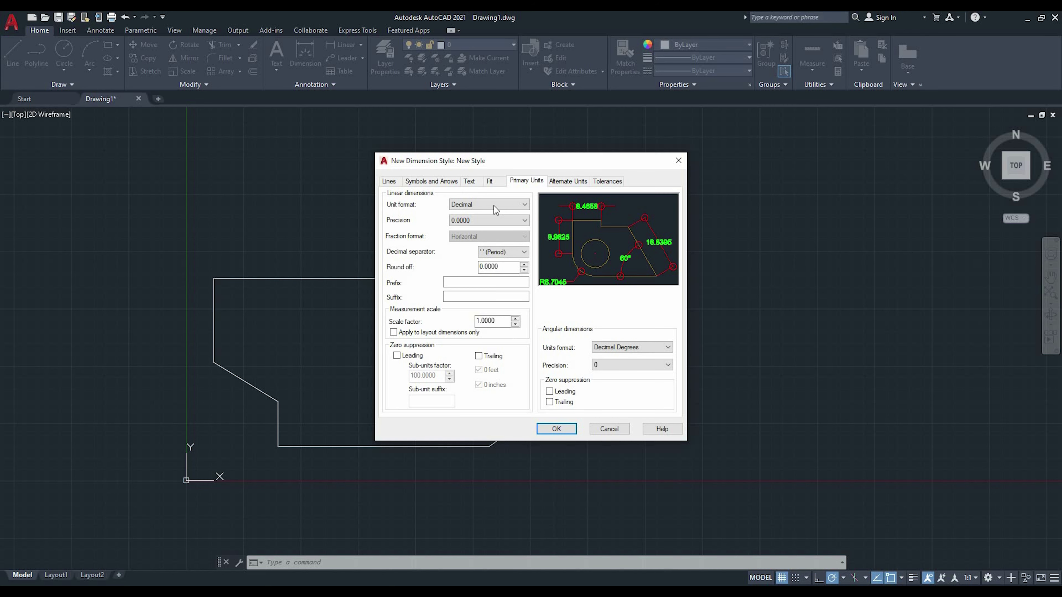
click(483, 221)
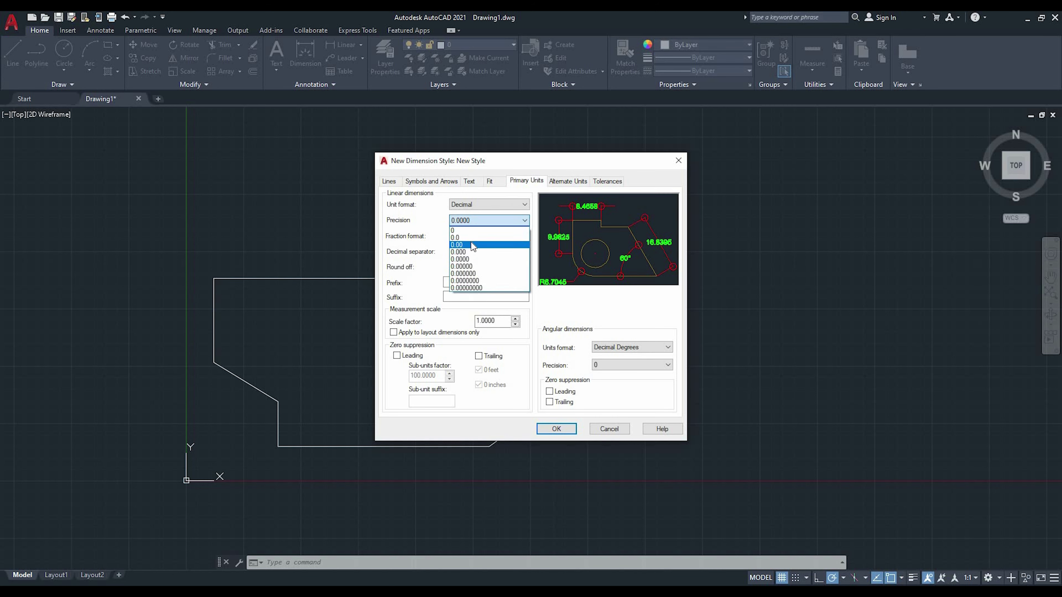
click(471, 242)
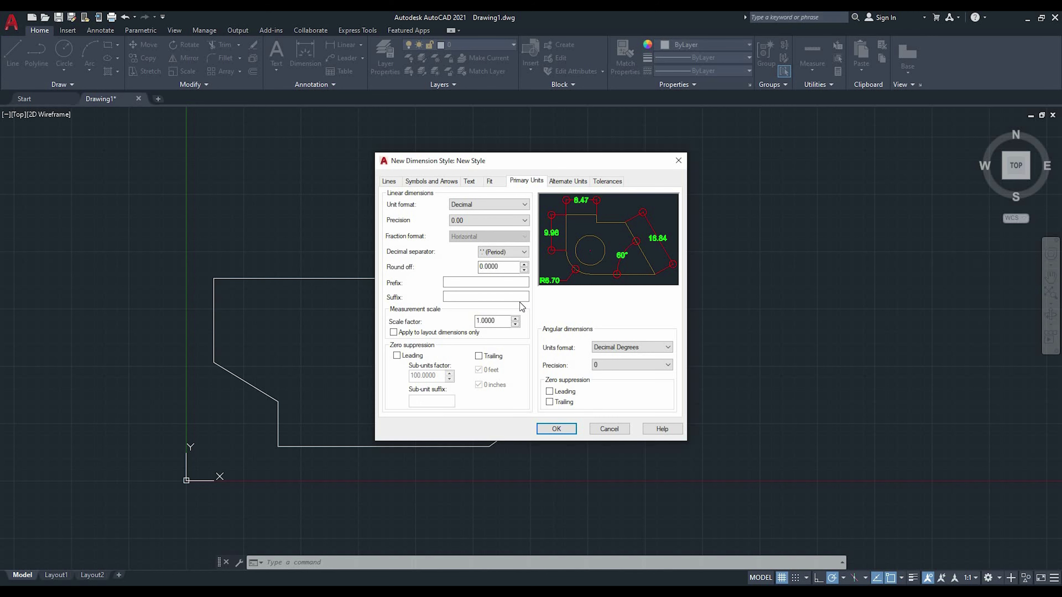
click(568, 431)
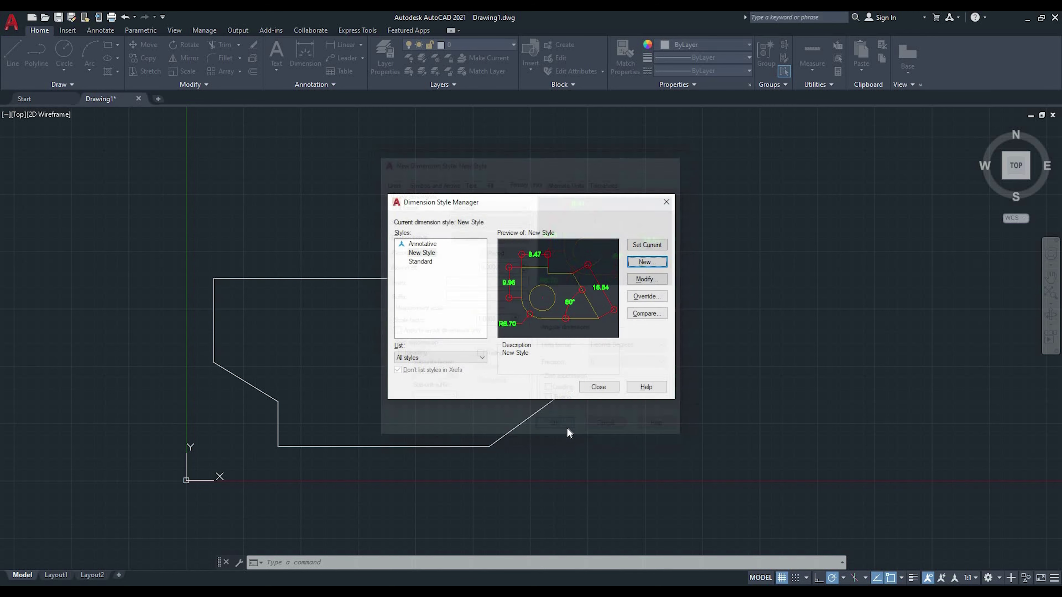
click(430, 248)
click(658, 246)
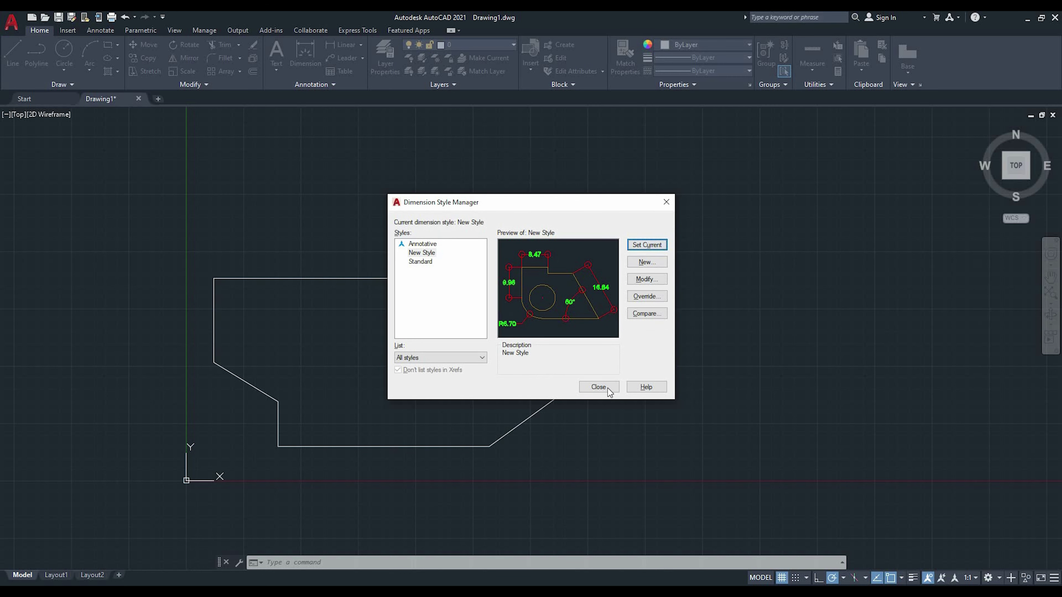
click(607, 387)
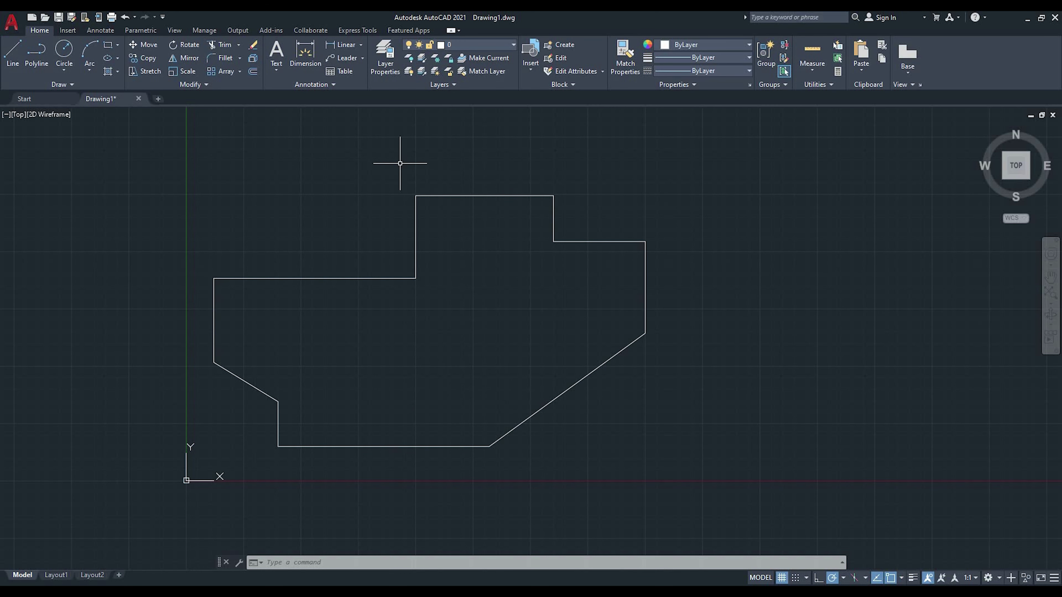
- Add a 46.00 linear dimension below the polygon's base edge
click(344, 43)
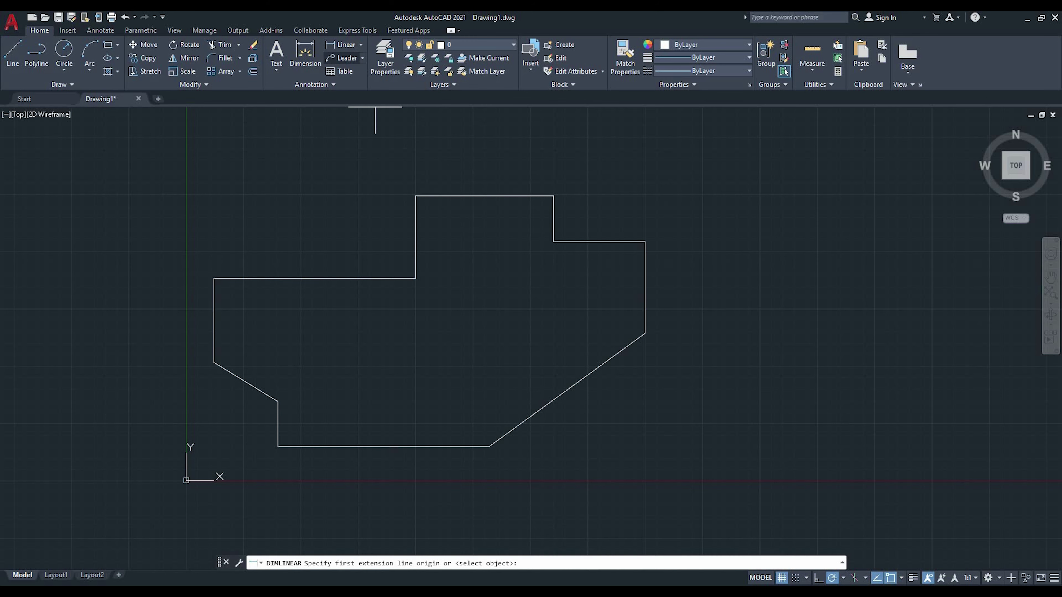
click(278, 446)
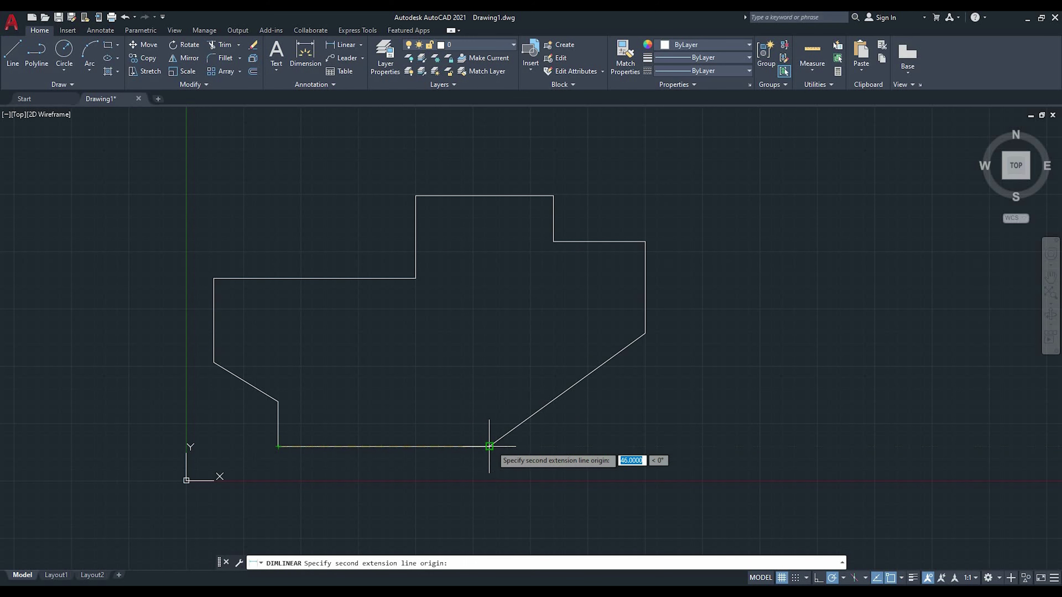
click(490, 446)
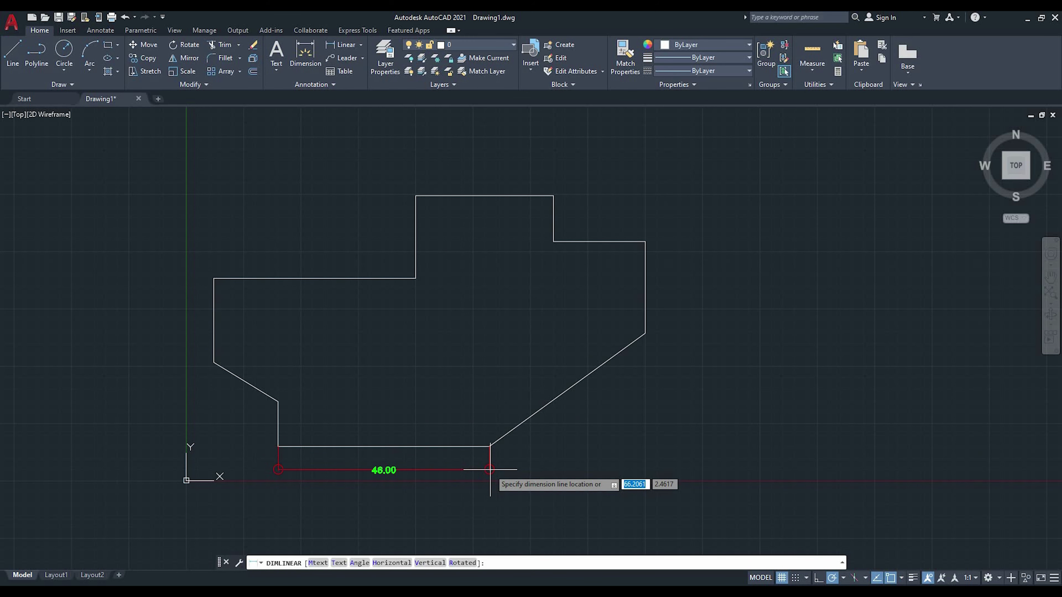
click(490, 470)
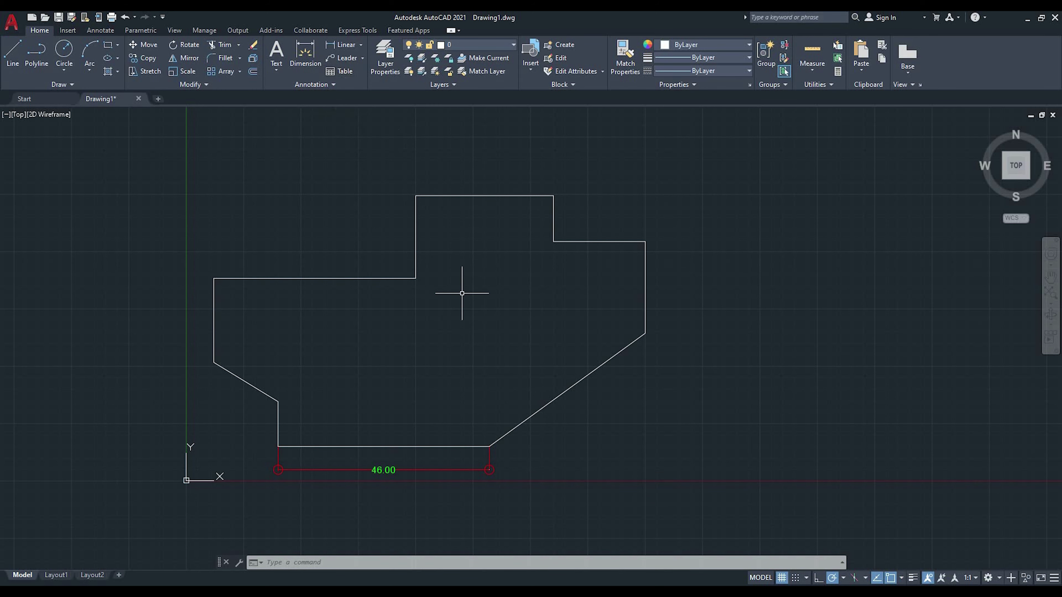
- Dimension the lower-right diagonal edge with a 42.00 aligned dimension instead of a linear one
key(Return)
click(490, 446)
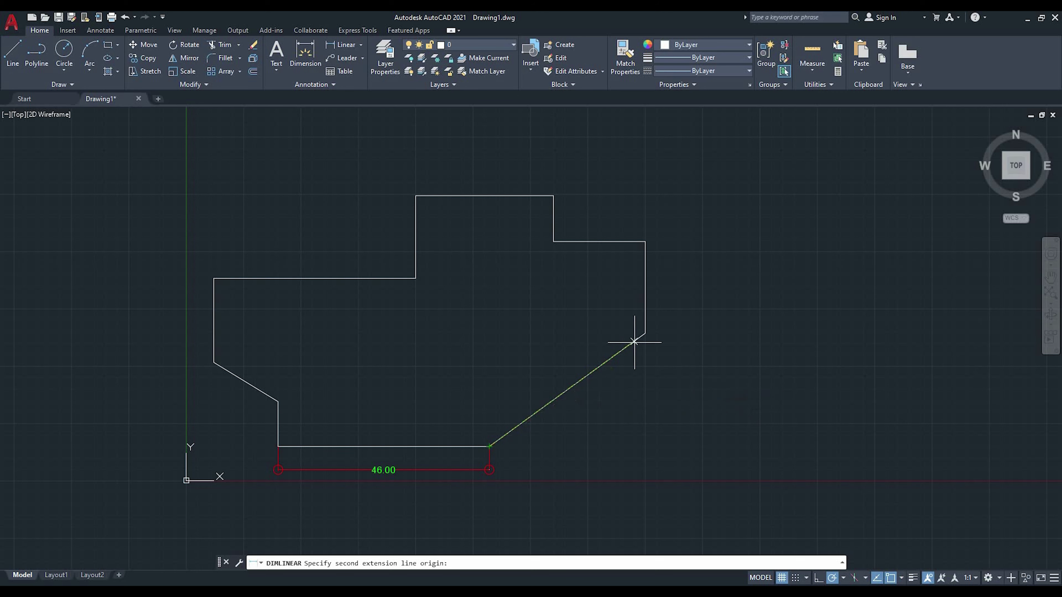
click(645, 334)
key(Escape)
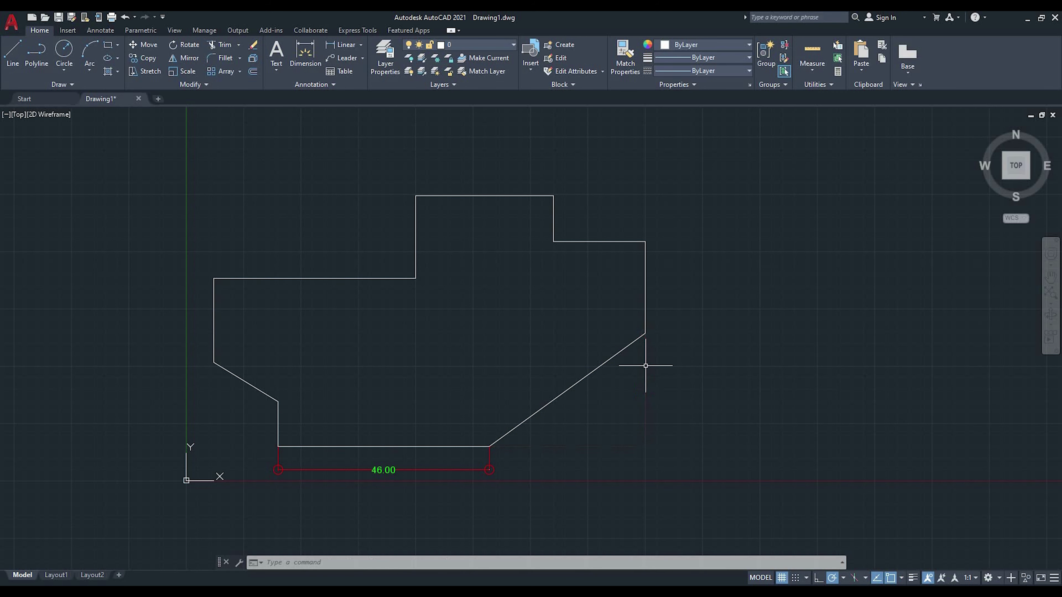
click(361, 45)
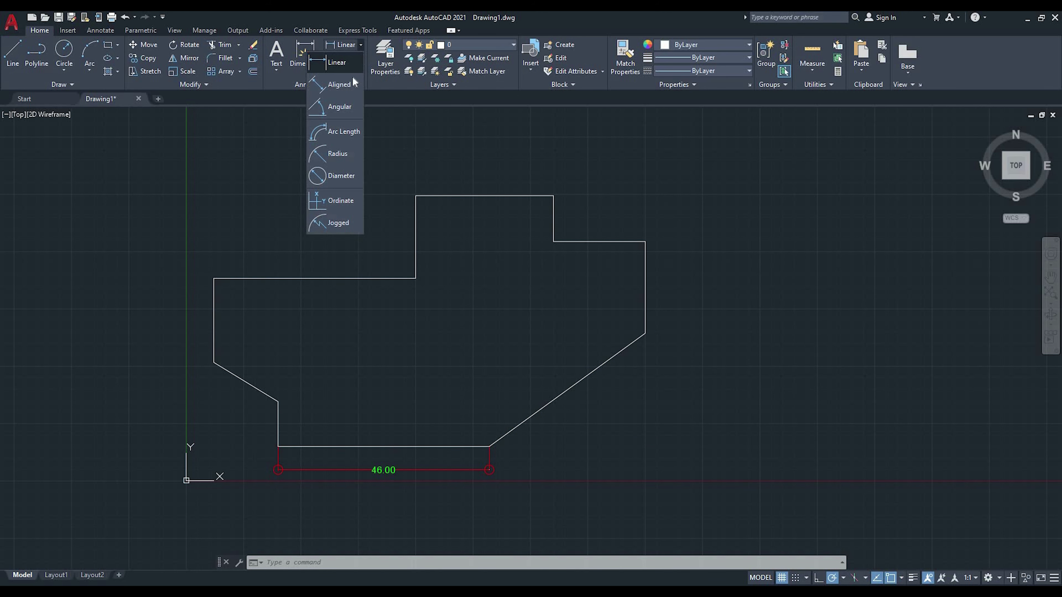
click(351, 87)
click(490, 446)
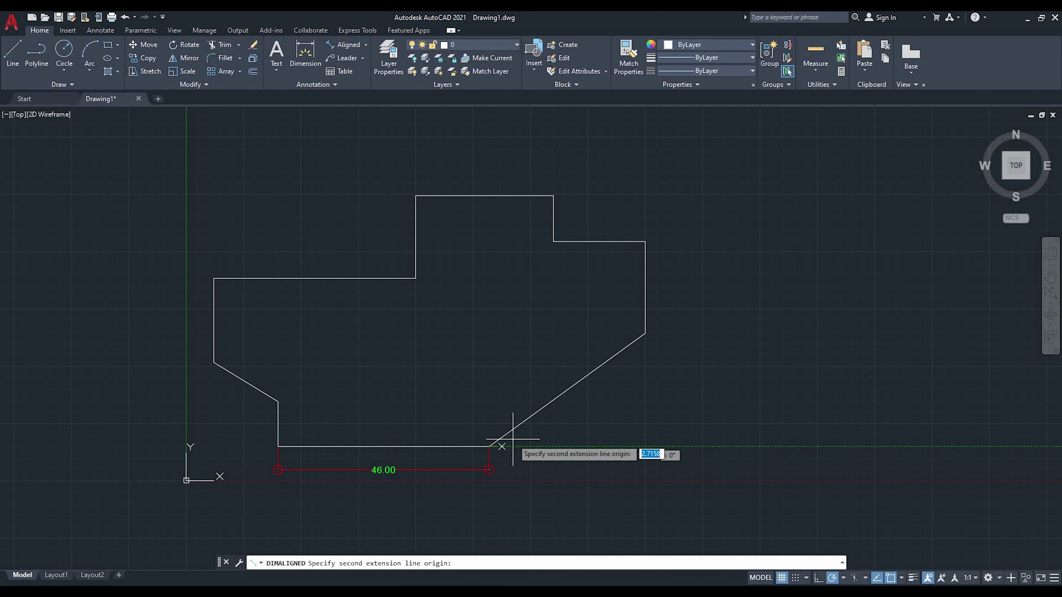
click(645, 335)
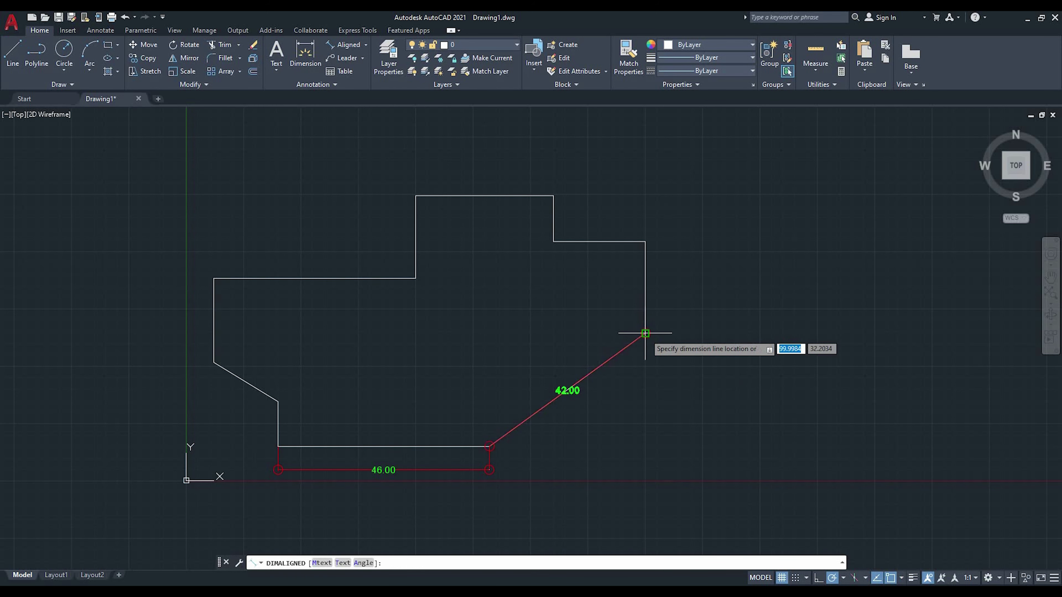
click(648, 366)
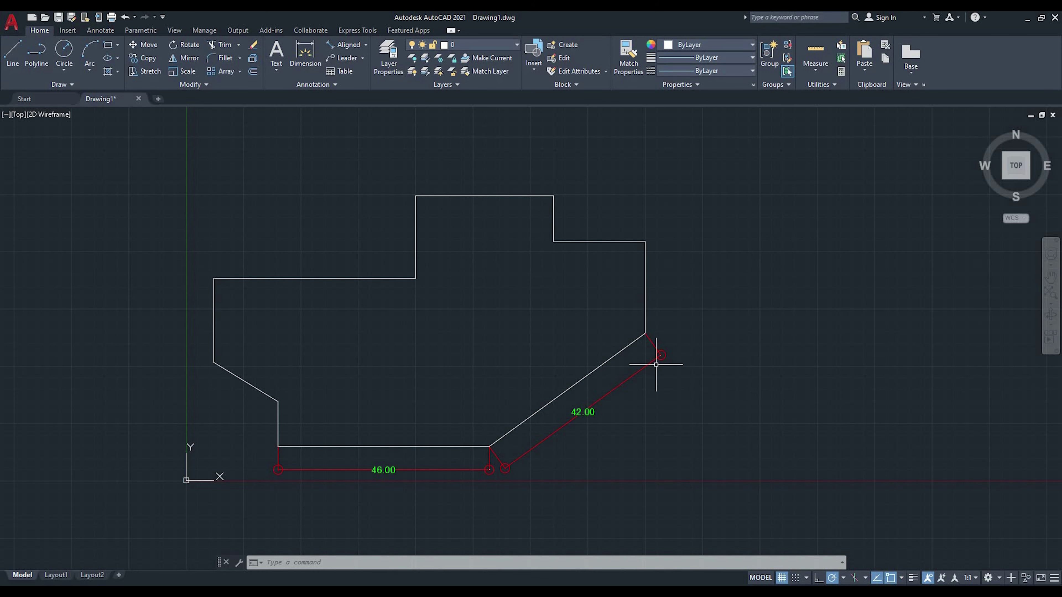
click(365, 46)
- Add linear dimensions of 20.00 on the right vertical edge and 10.00 on the step
click(348, 72)
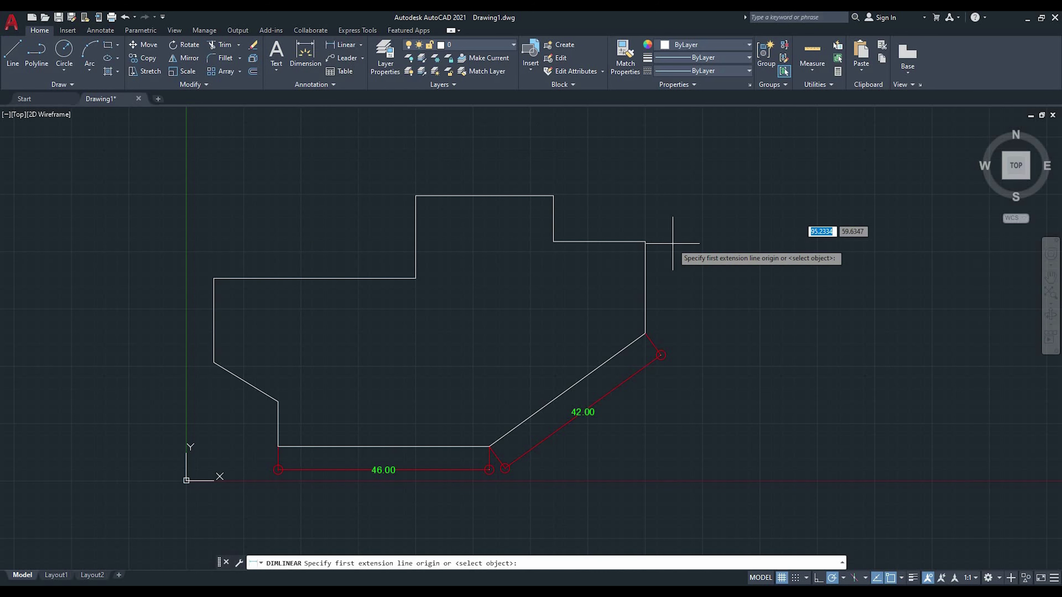
click(645, 241)
click(645, 334)
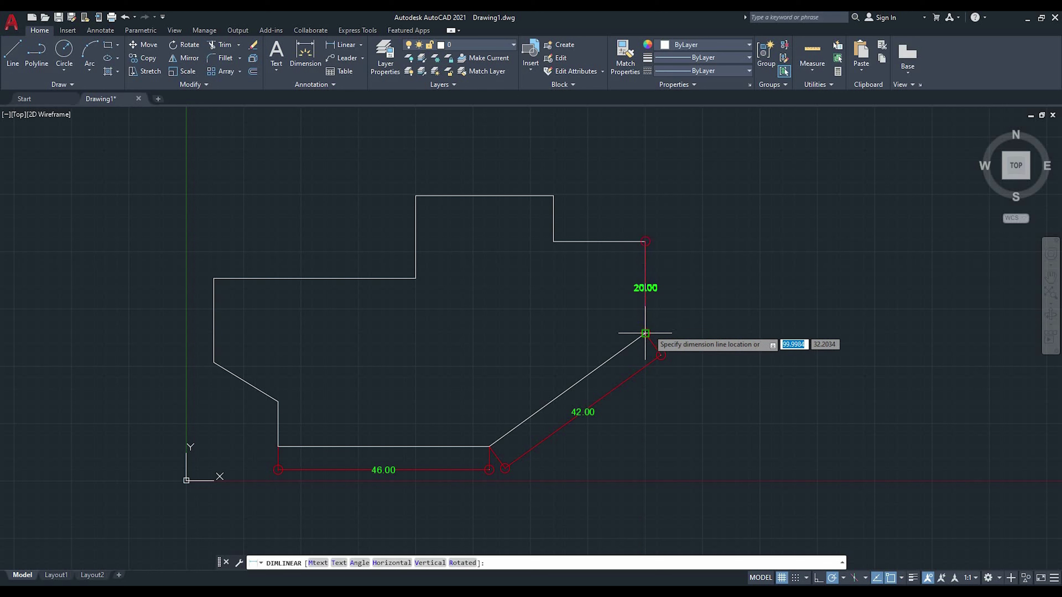
click(671, 320)
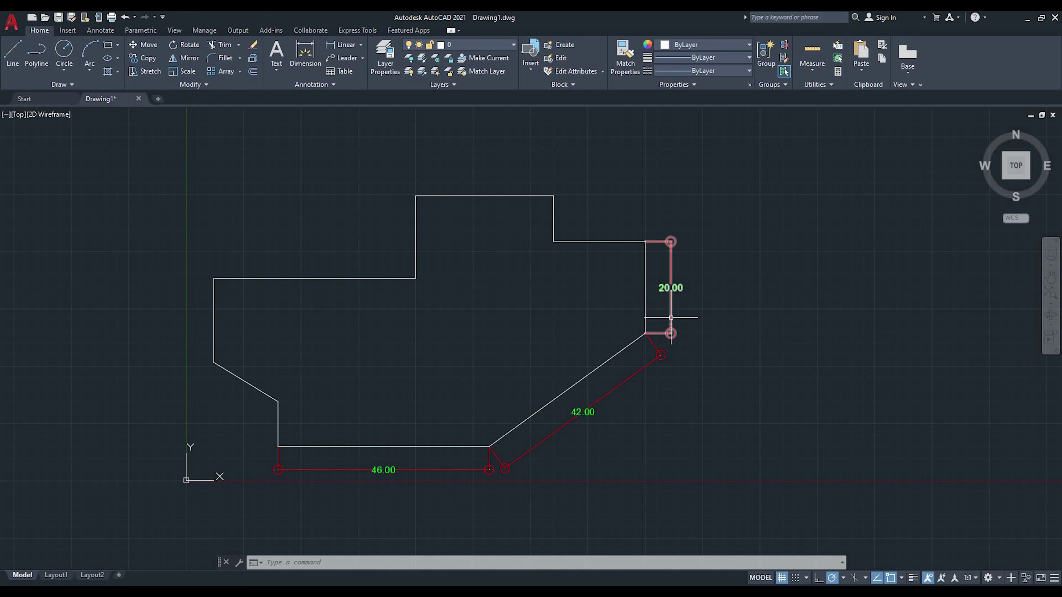
key(Return)
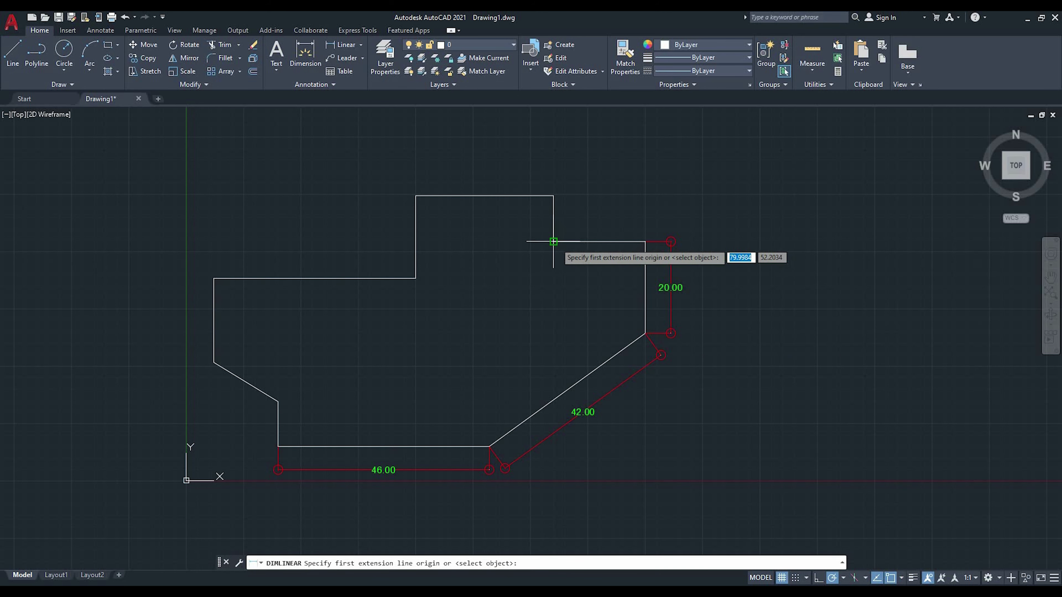
click(554, 241)
click(645, 242)
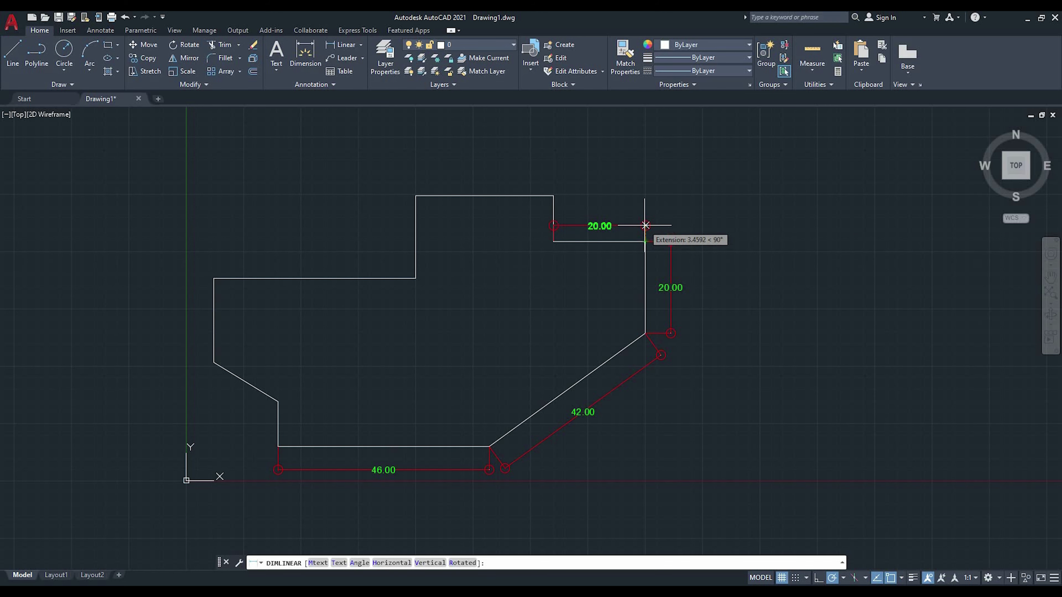
key(Escape)
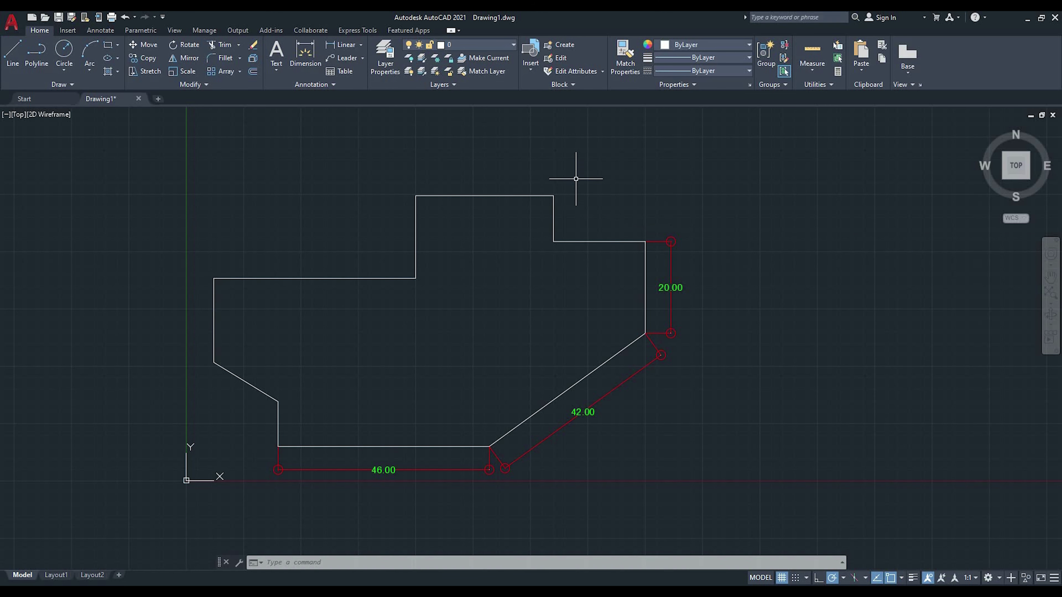
key(Return)
click(554, 196)
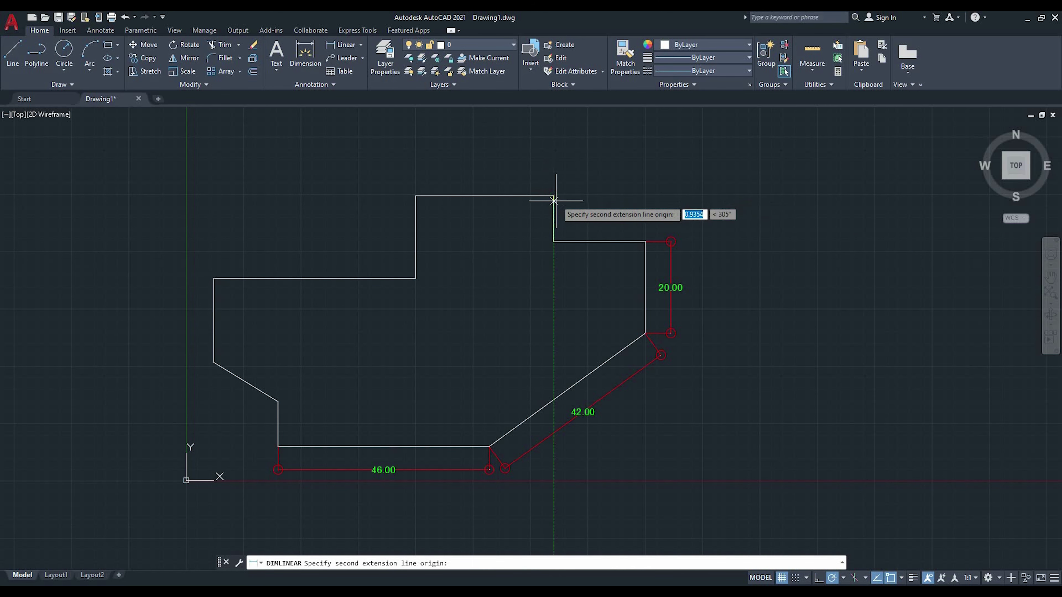
click(556, 241)
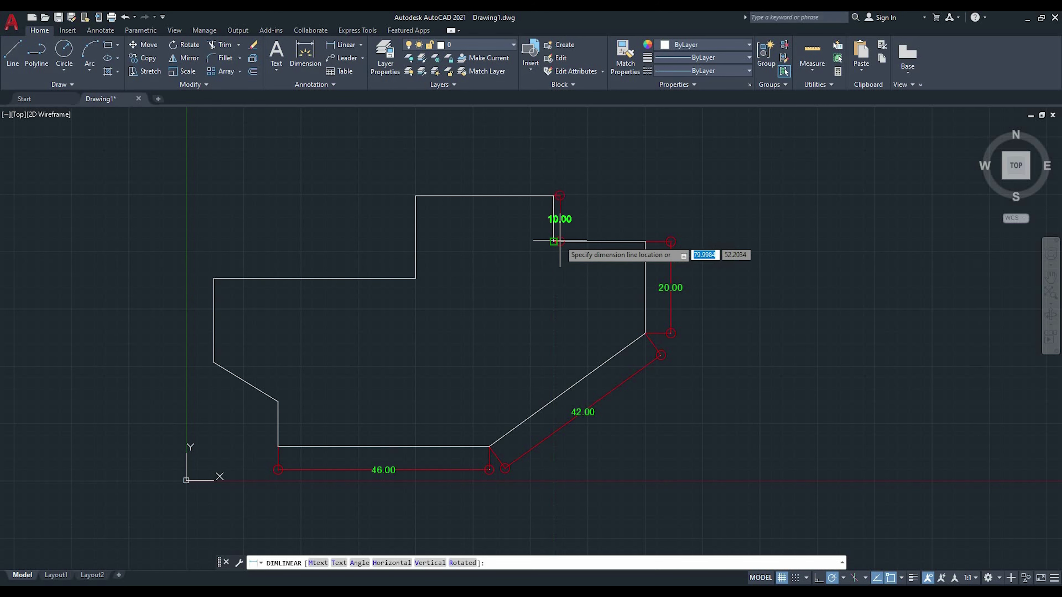
click(578, 227)
- Dimension the top edge at 30.00 and the overall top width at 50.00
key(Return)
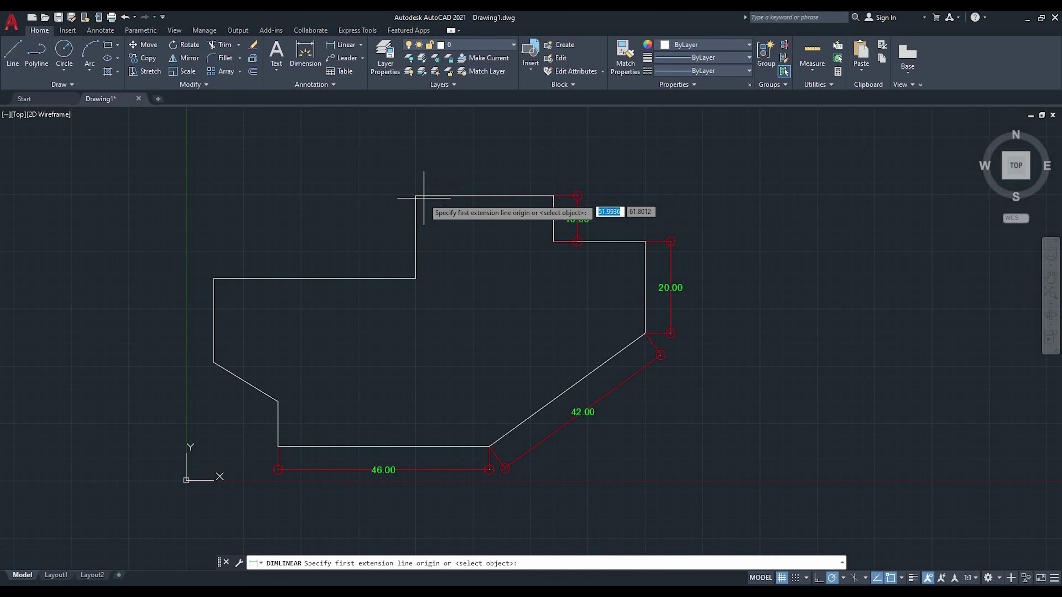
click(416, 196)
click(553, 195)
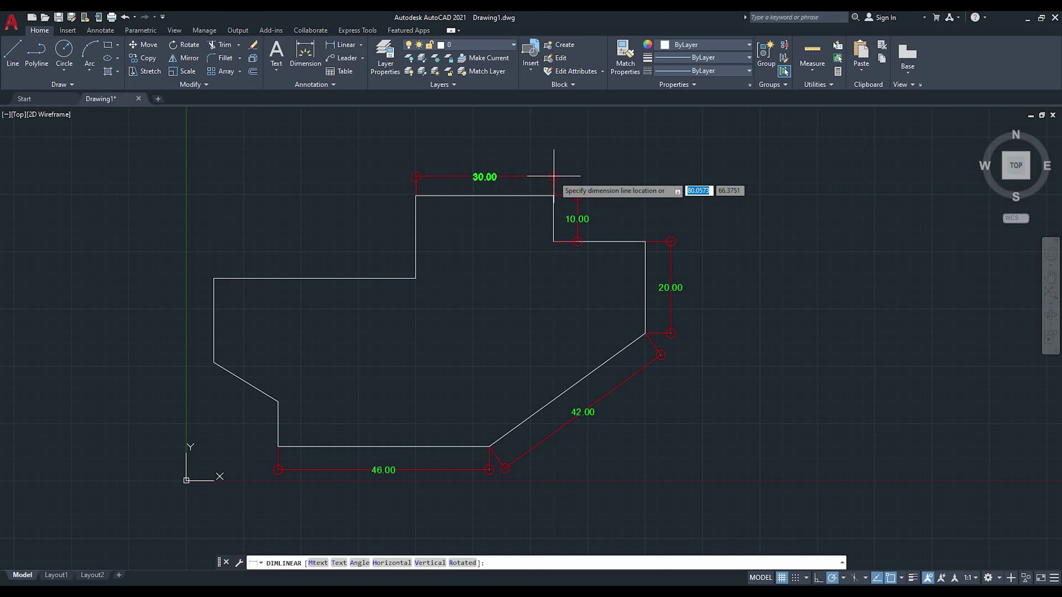
click(554, 174)
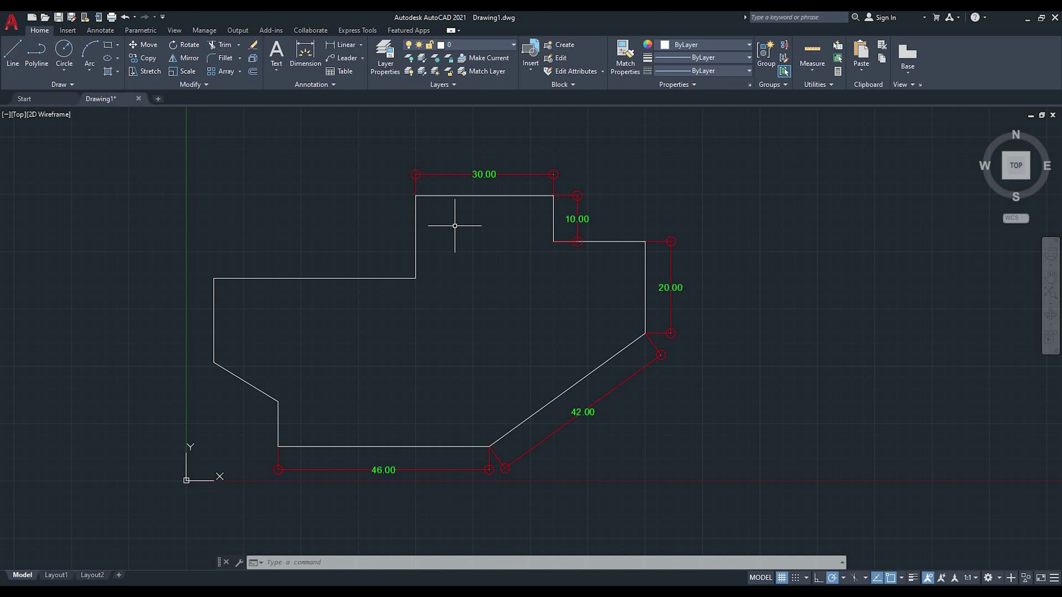
key(Return)
click(416, 195)
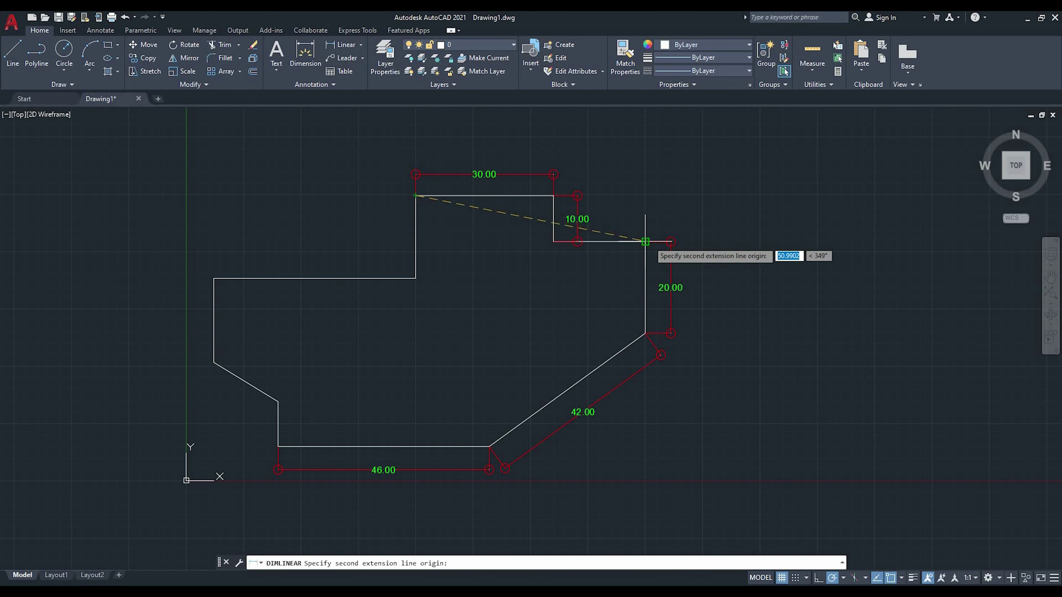
click(646, 242)
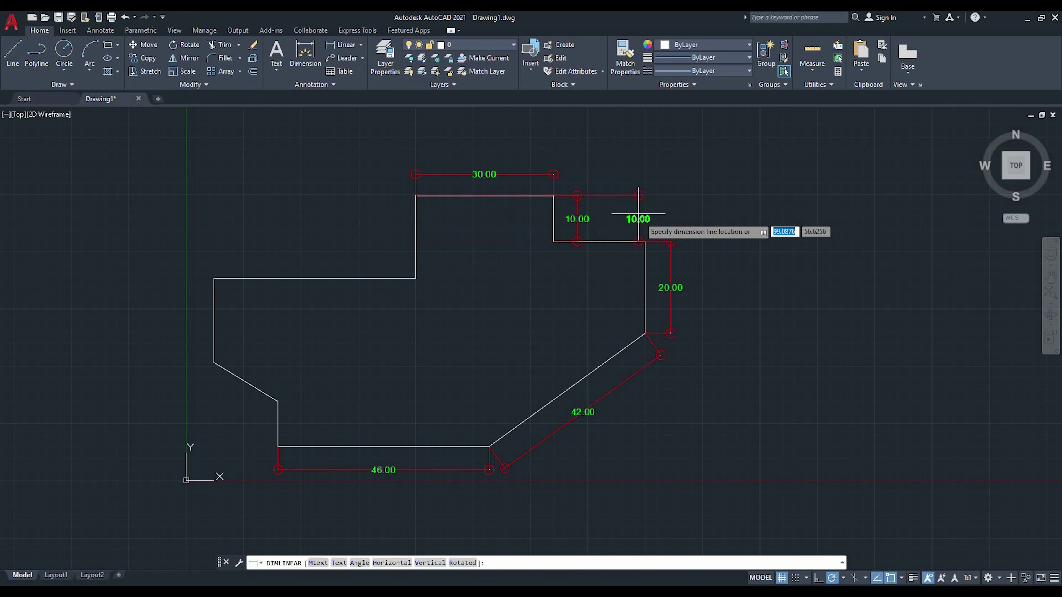
click(616, 145)
key(Return)
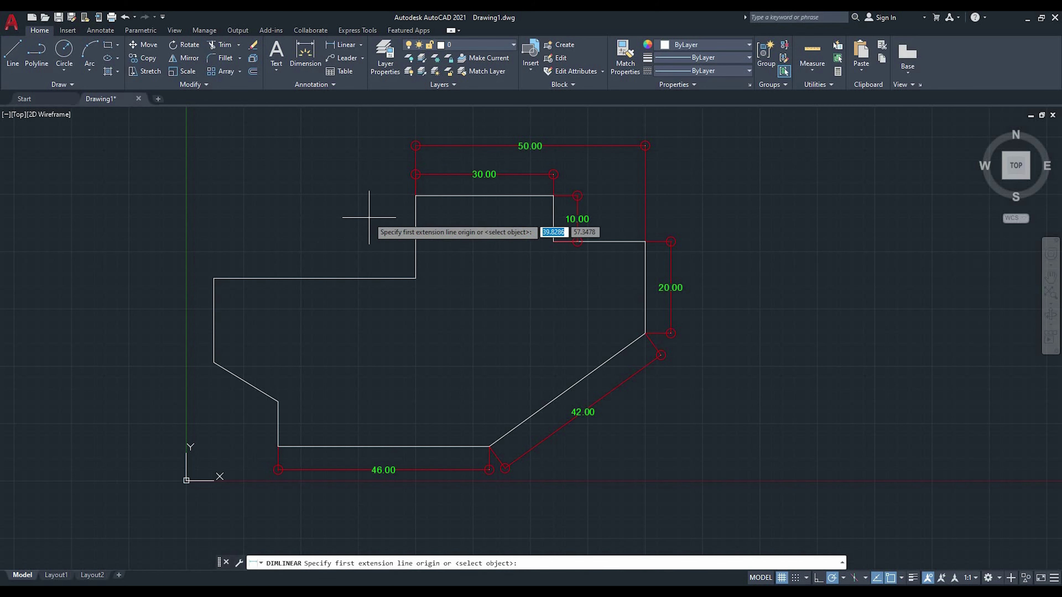
- Add the 18.00 vertical and 44.00 horizontal linear dimensions on the left block
click(416, 196)
click(416, 277)
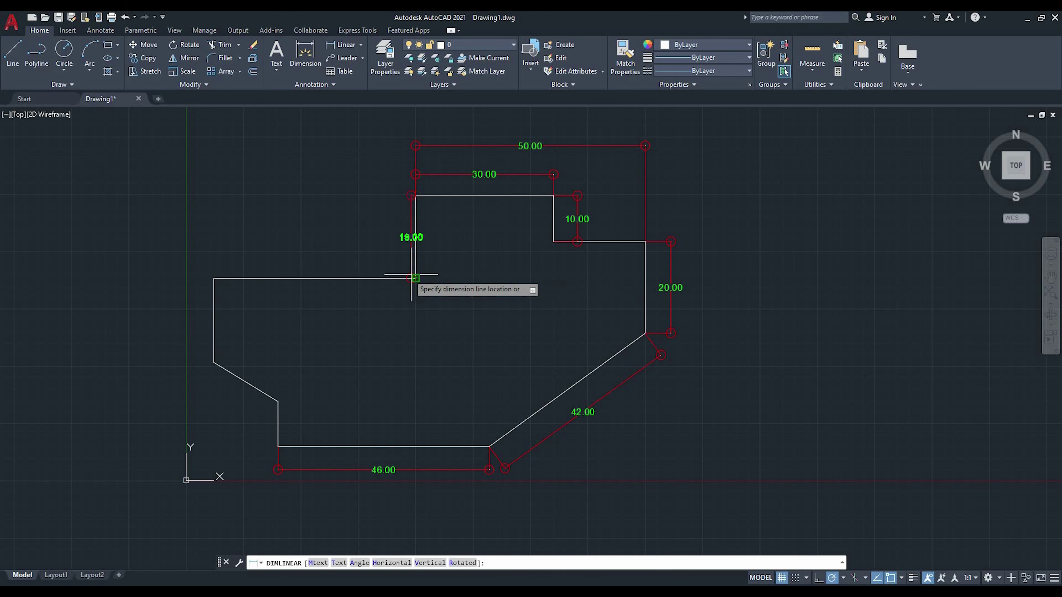
click(385, 253)
key(Return)
click(214, 278)
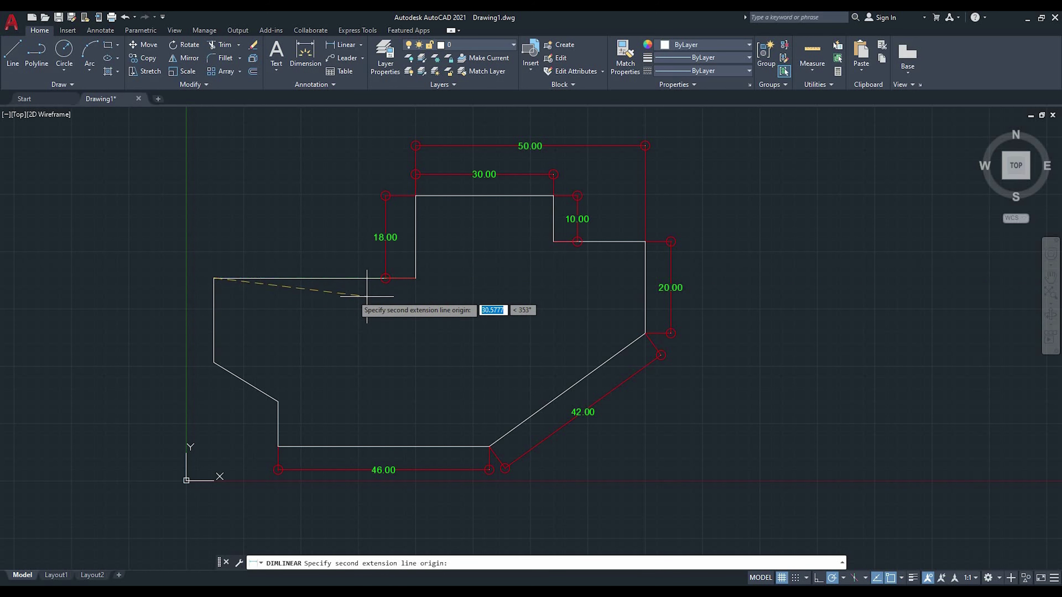
click(415, 278)
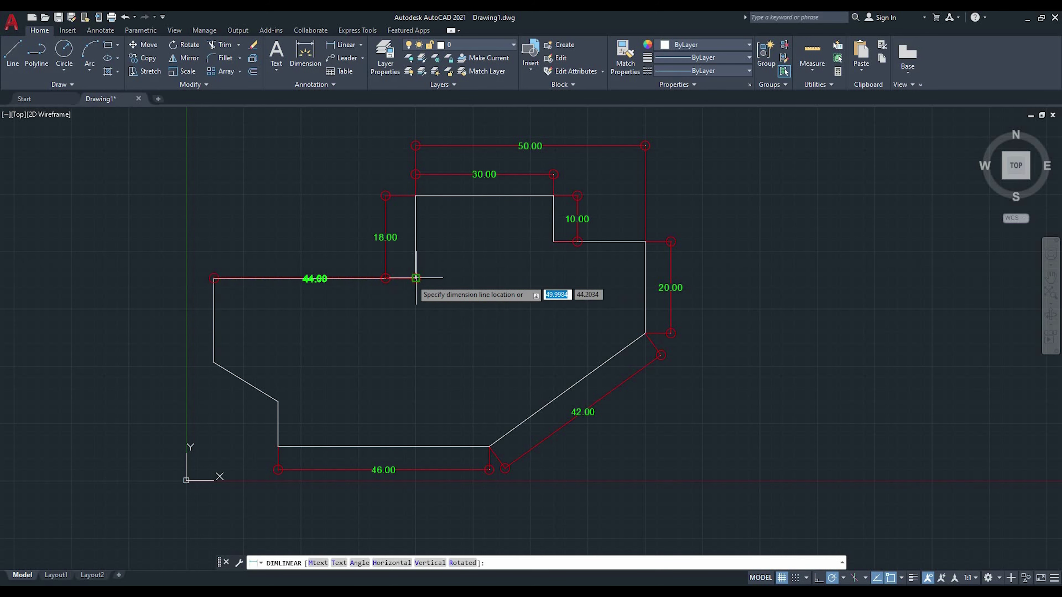
click(411, 301)
- Add the 18.34 and 9.78 linear dimensions on the left vertical edges
key(Return)
click(213, 278)
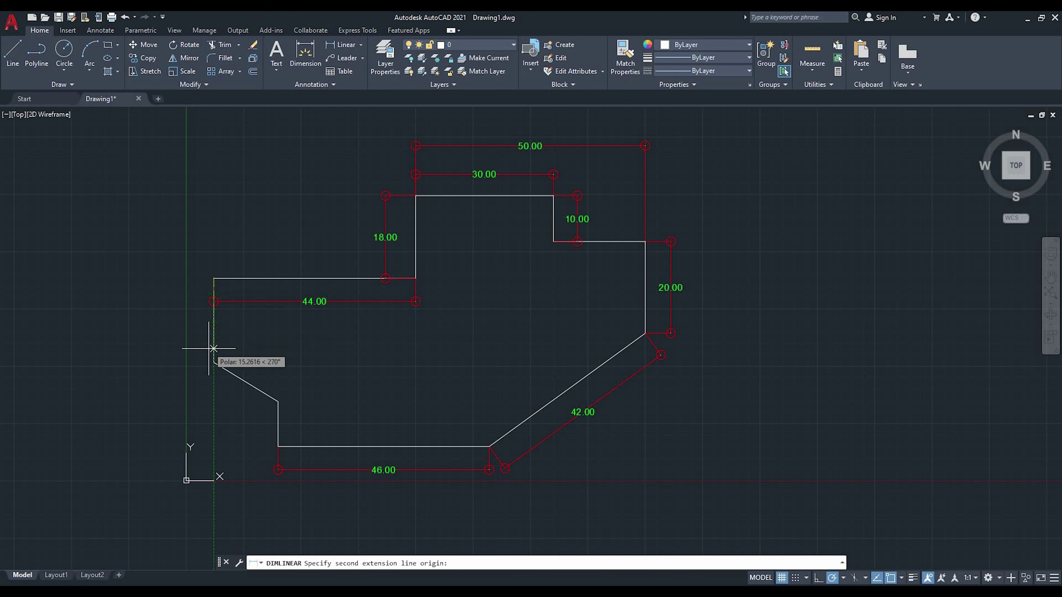
click(213, 361)
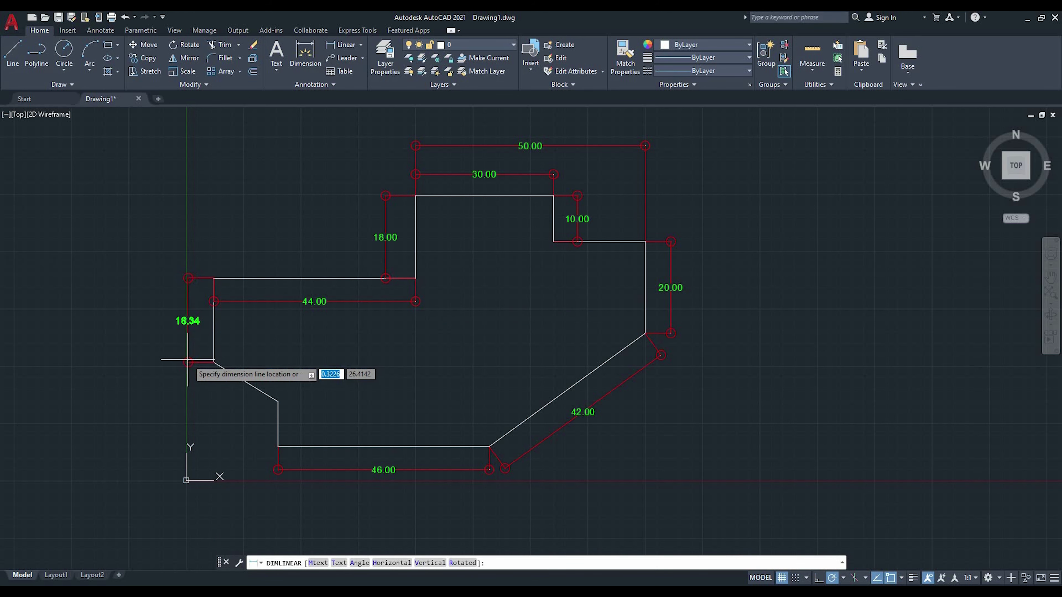
click(186, 361)
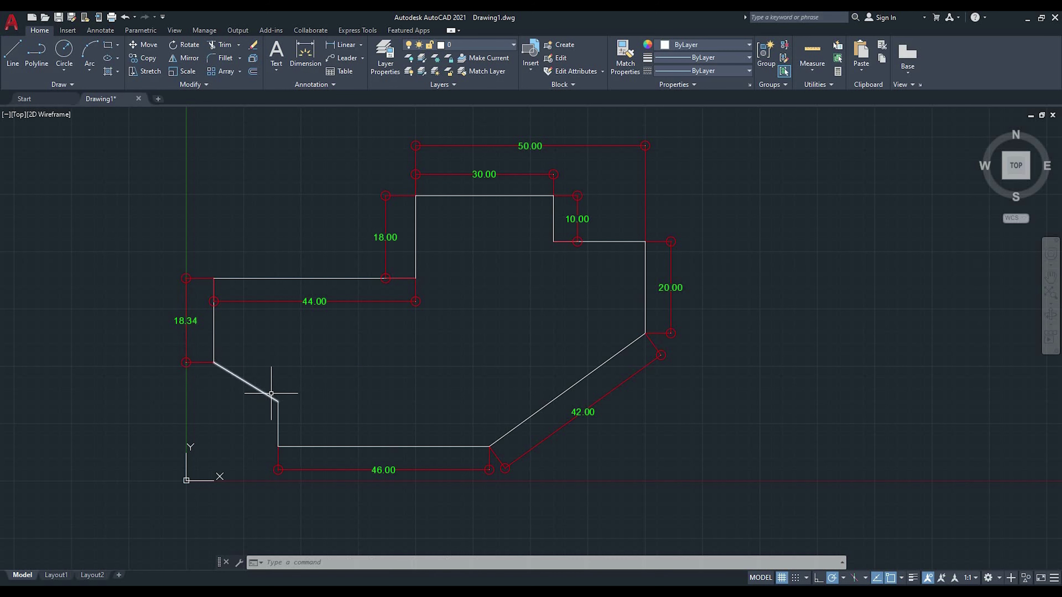
click(278, 402)
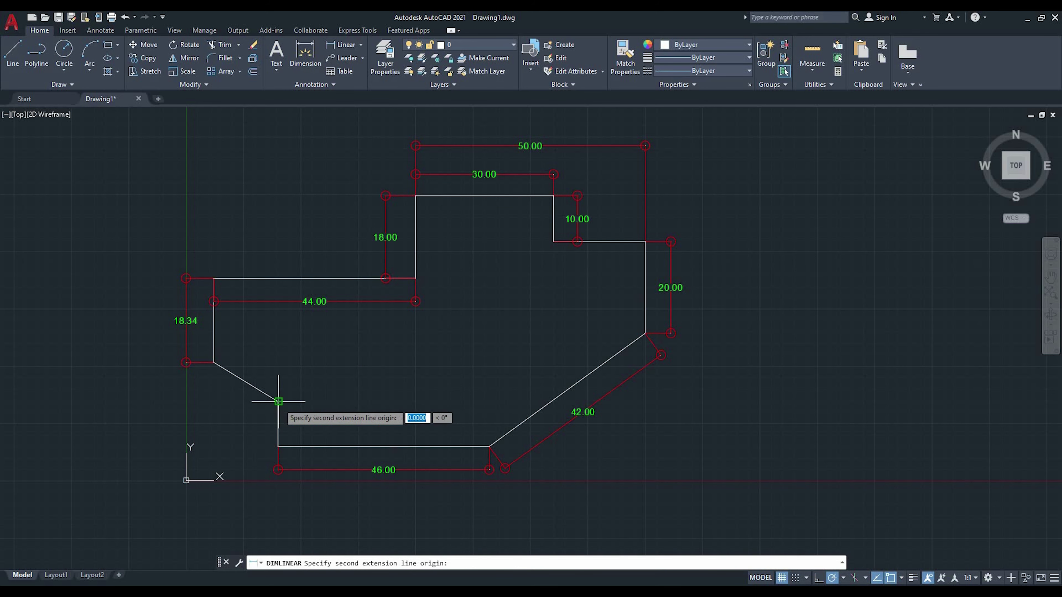
click(278, 446)
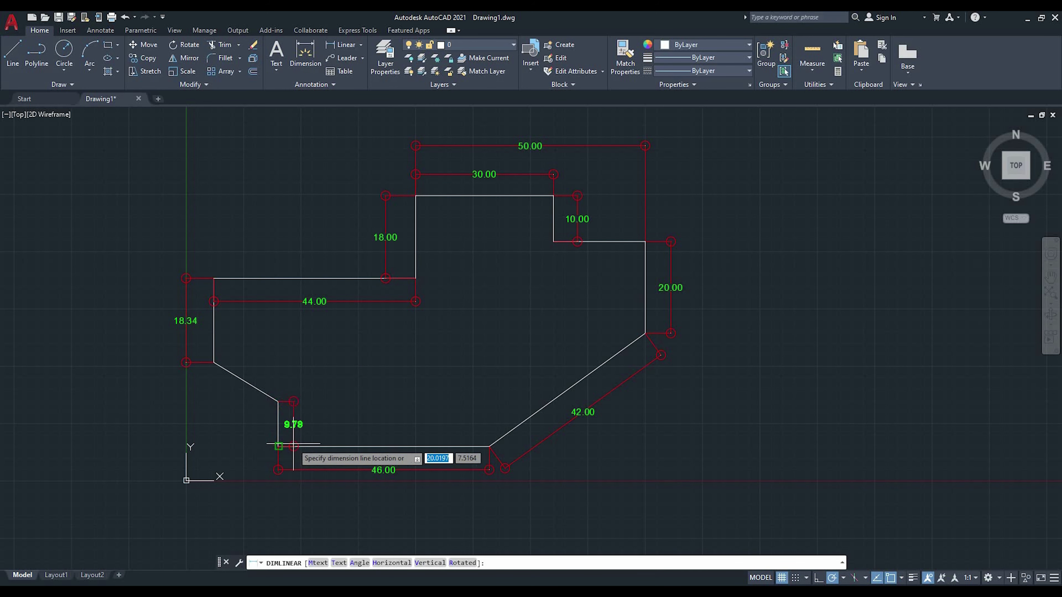
click(303, 431)
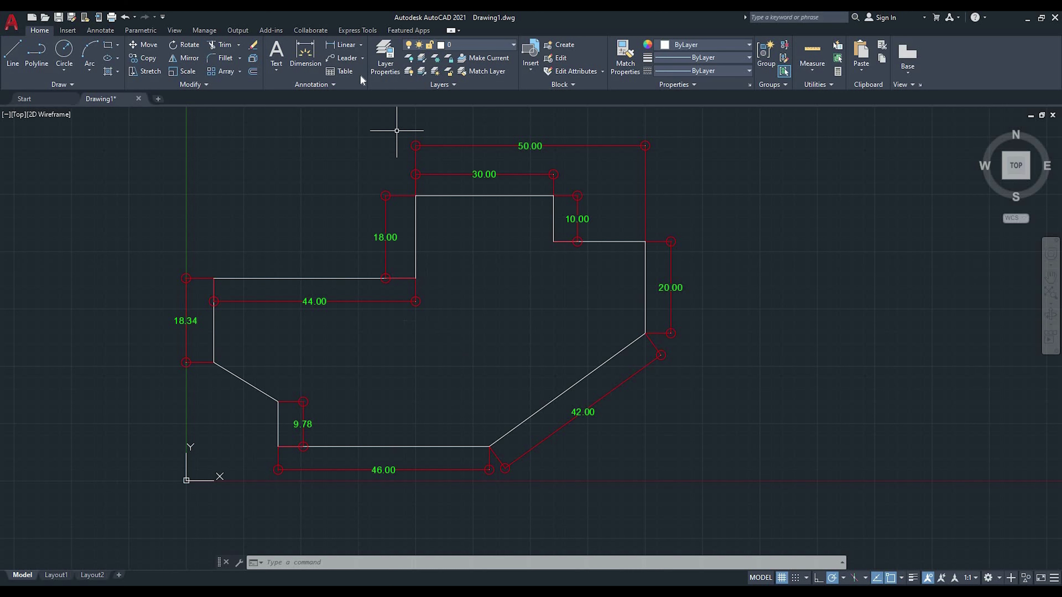
- Add a 144° angular dimension between the long diagonal and the bottom edge
click(361, 45)
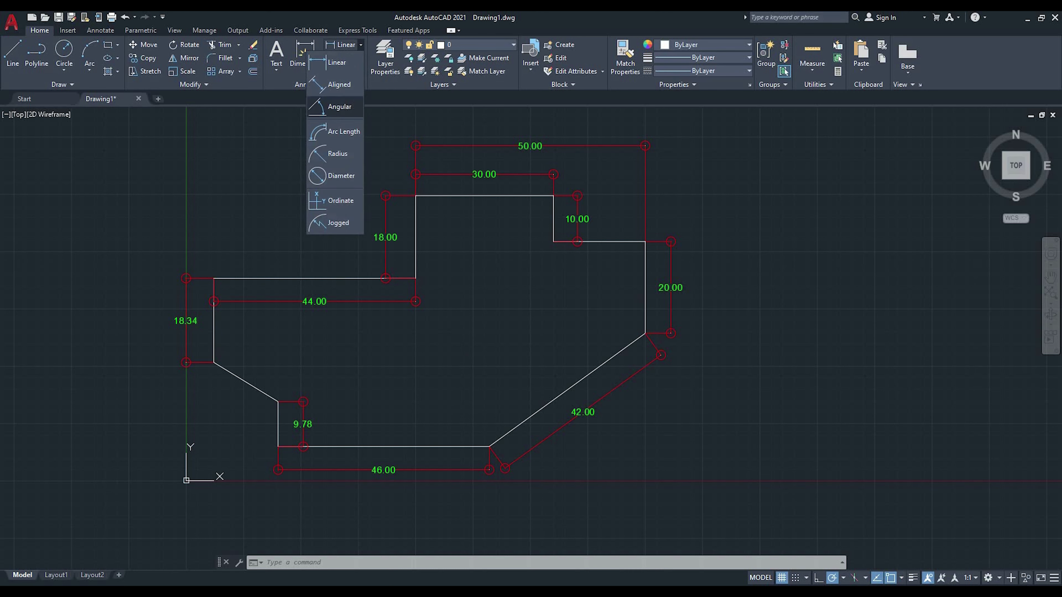
click(335, 106)
click(519, 425)
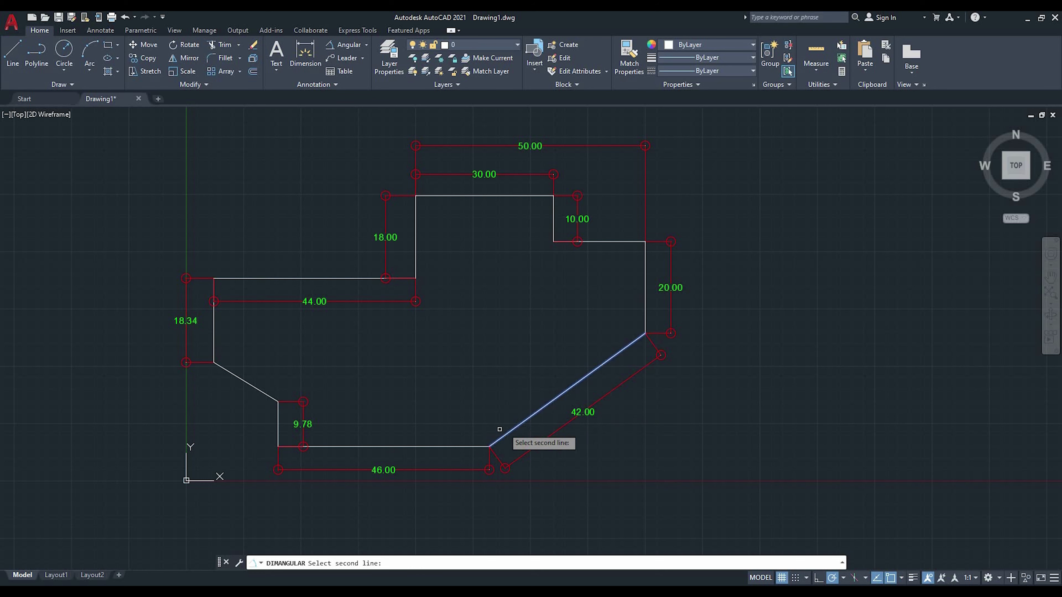
click(471, 446)
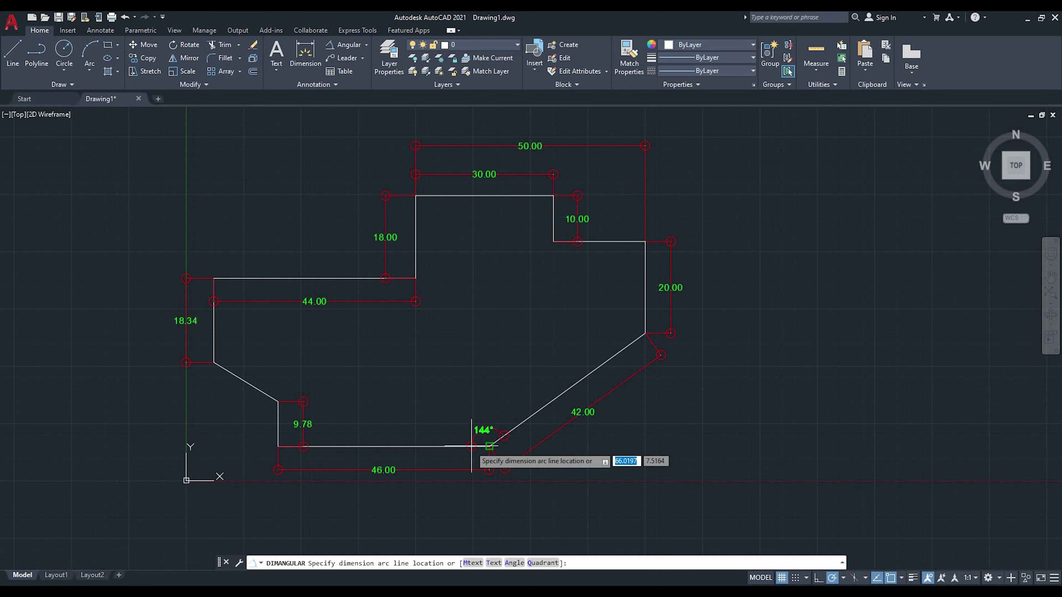
click(481, 422)
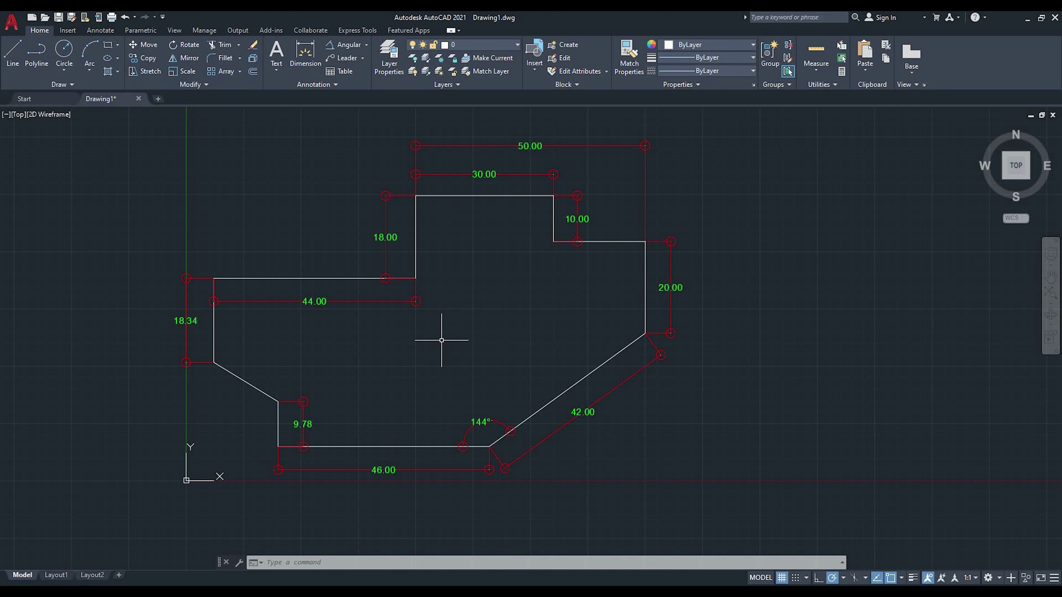
click(275, 67)
text(TEXT)
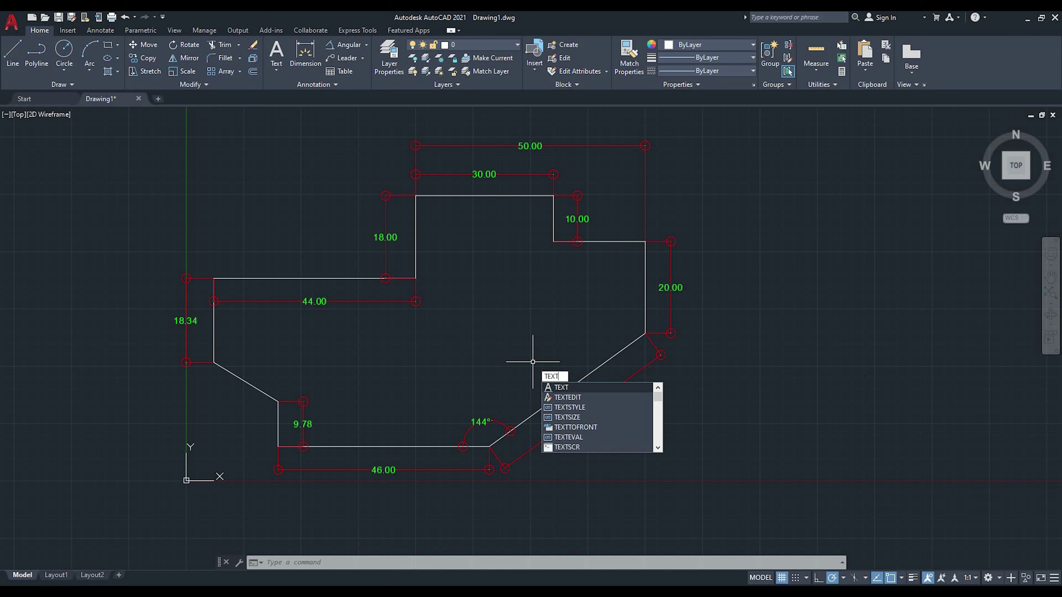
- Place the label 'Activity - 1' in height-2, 0° text below the polygon
key(Return)
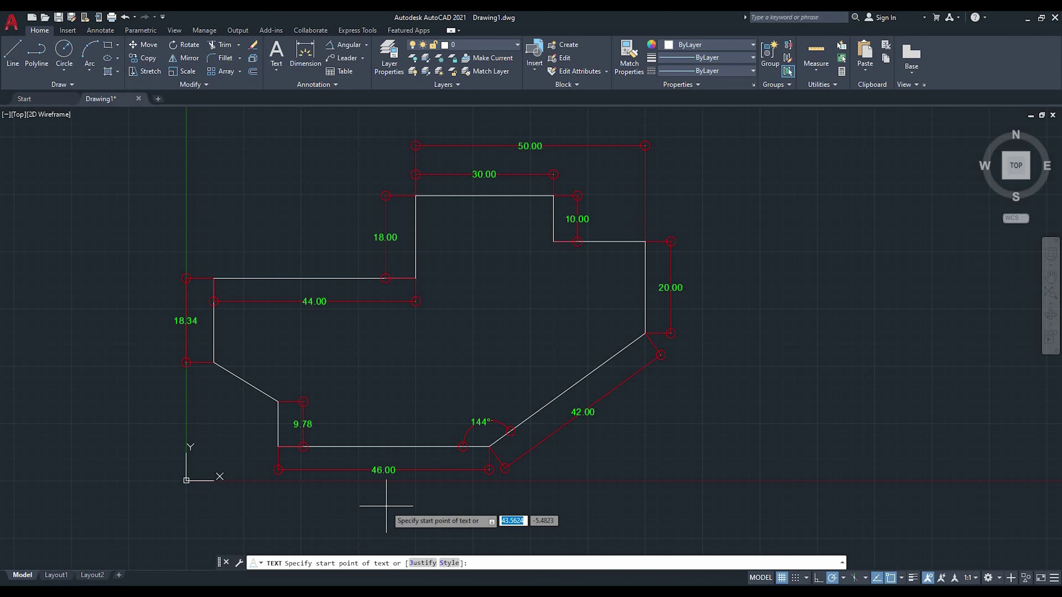
click(362, 502)
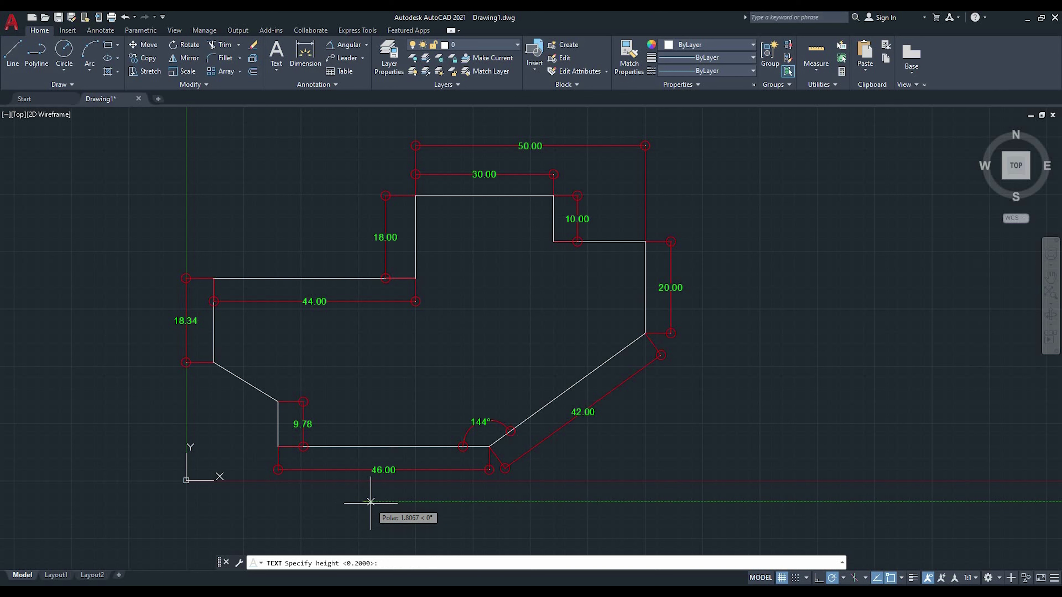
text(2)
key(Return)
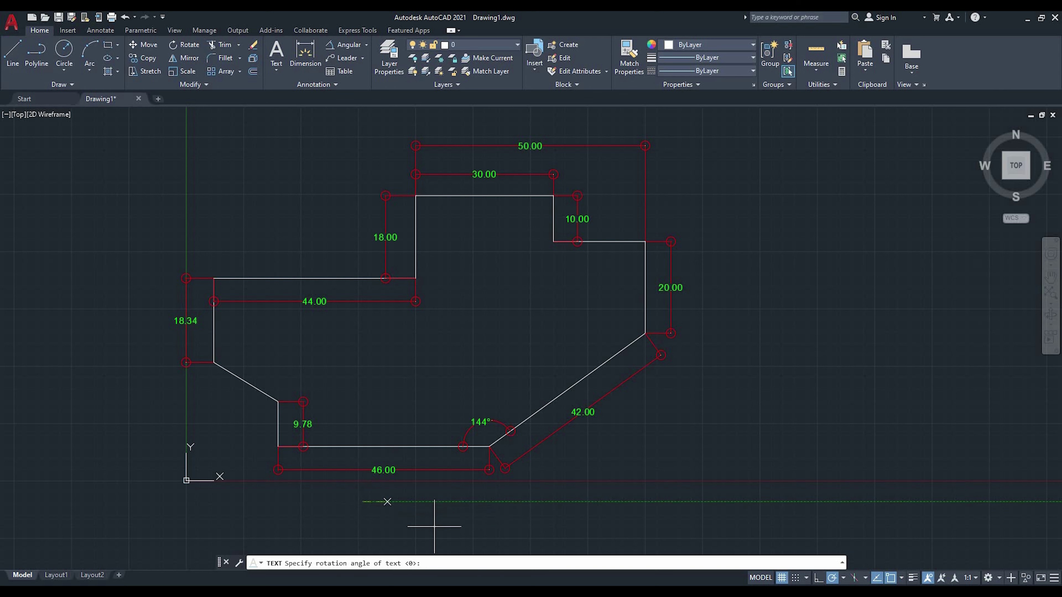
key(Return)
text(Activity - 1)
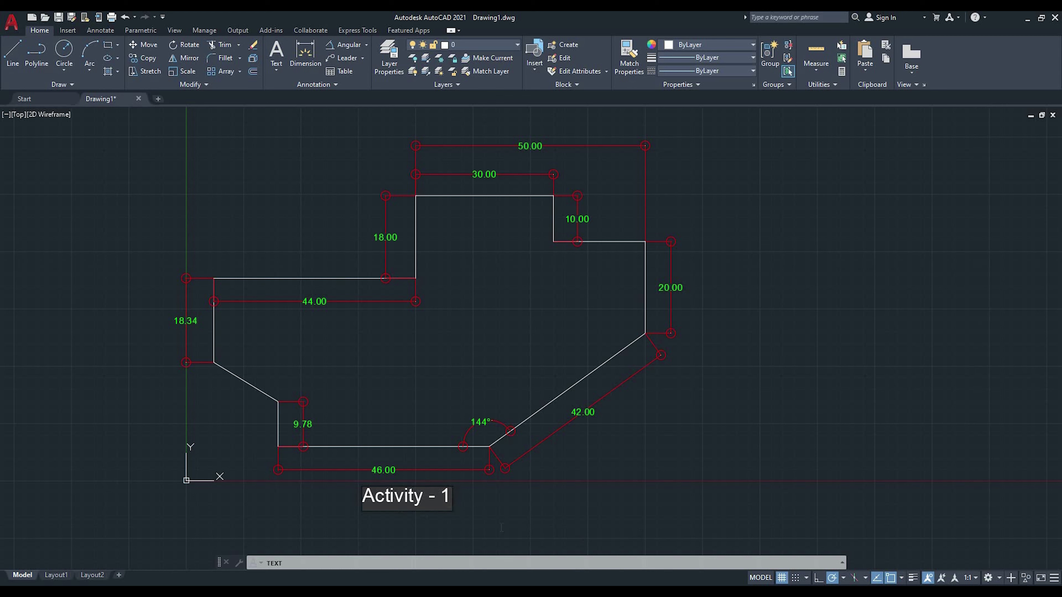
click(501, 526)
key(Escape)
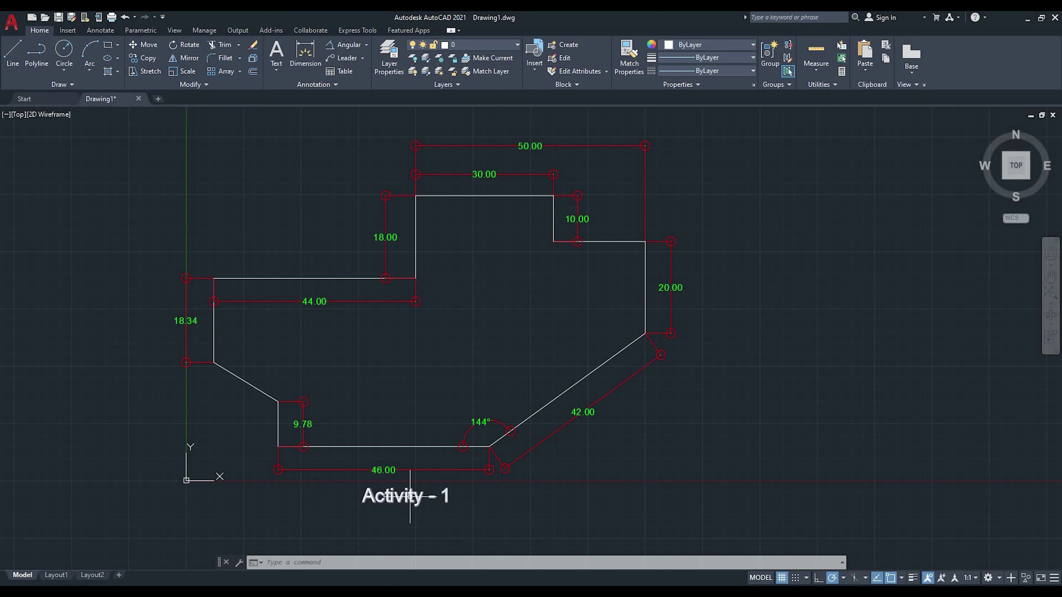
- Move the 'Activity - 1' label slightly down and left beneath the dimensioned polygon
click(137, 45)
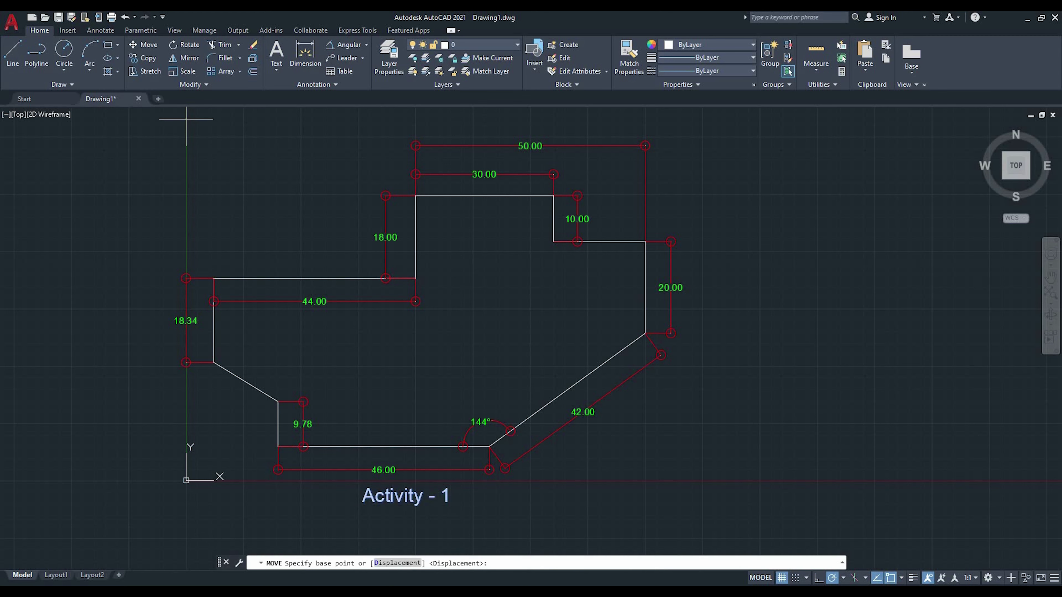
click(401, 498)
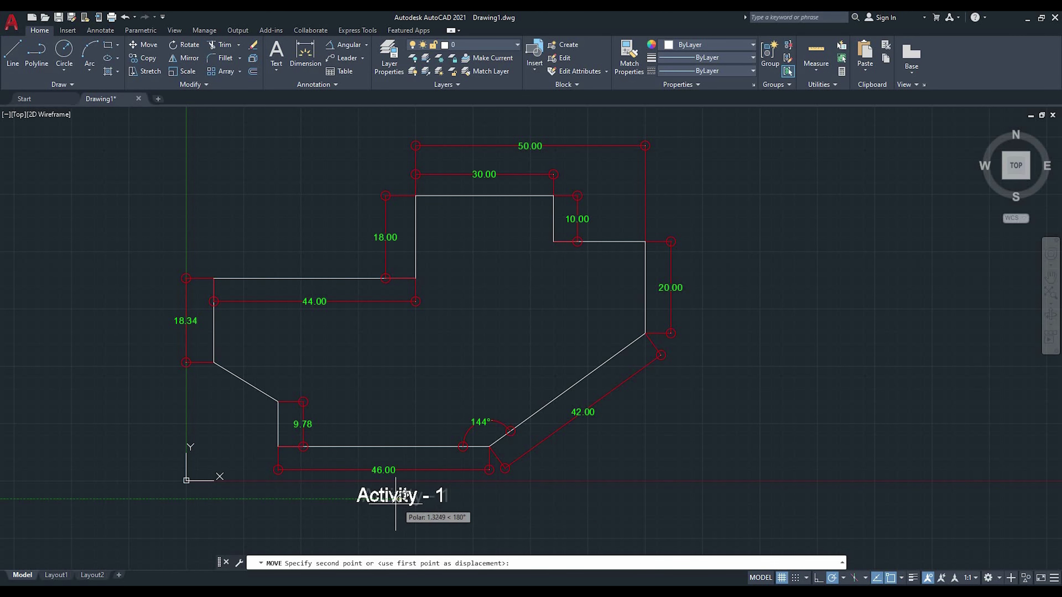
click(383, 515)
middle_drag(526, 427, 535, 398)
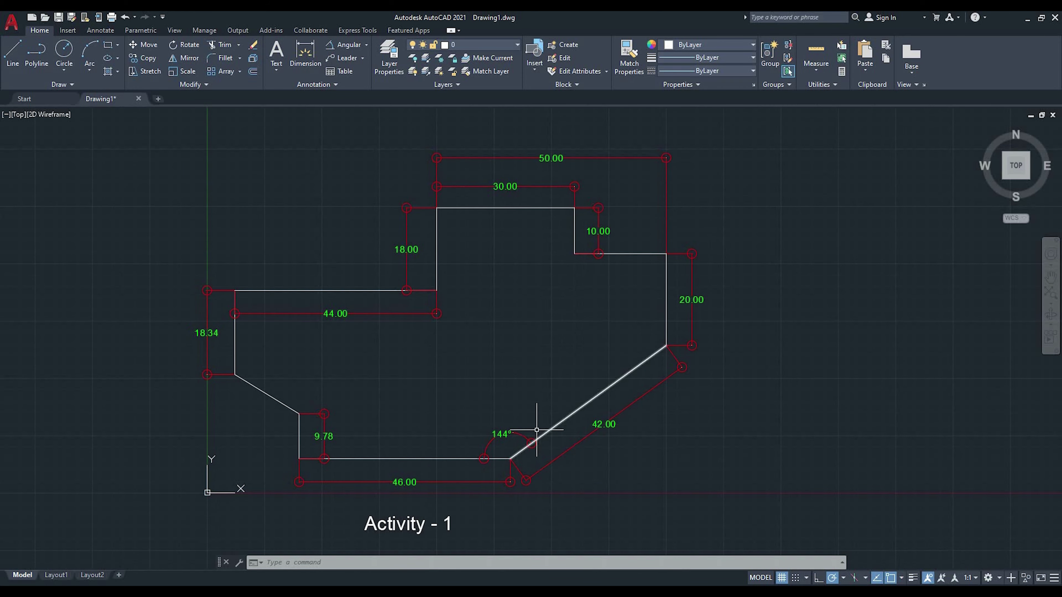